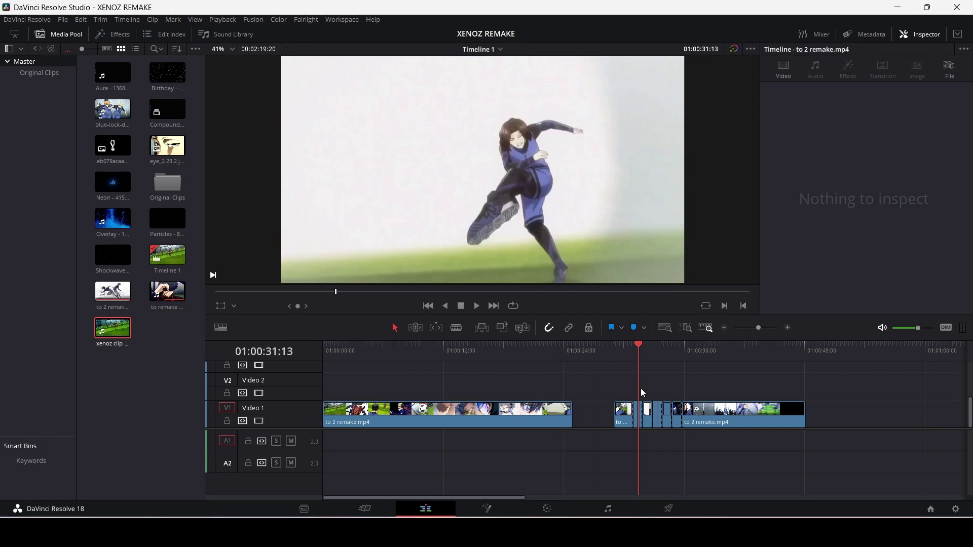
- Scrub through the short cut clips on the Video 1 track and back towards the timeline's beginning to review the frames
click(643, 388)
click(652, 388)
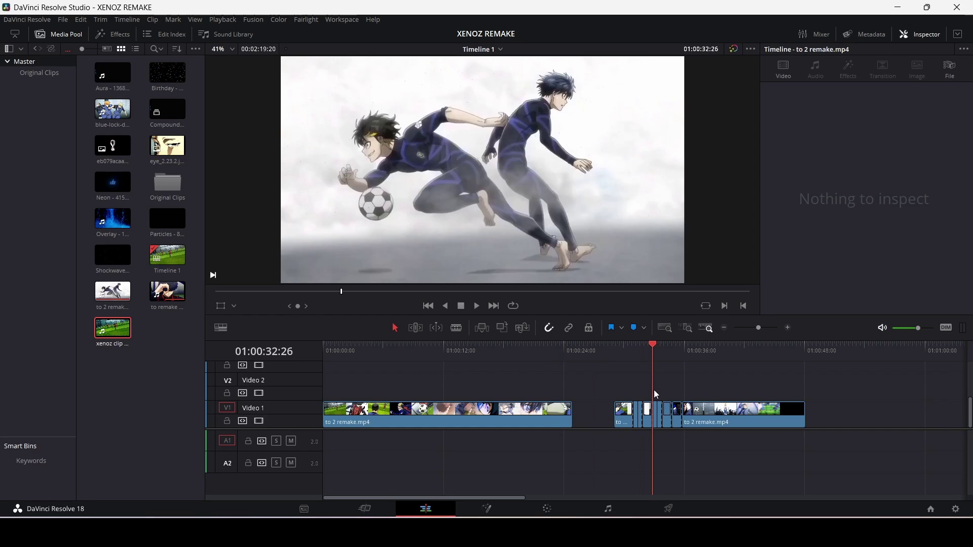
click(643, 390)
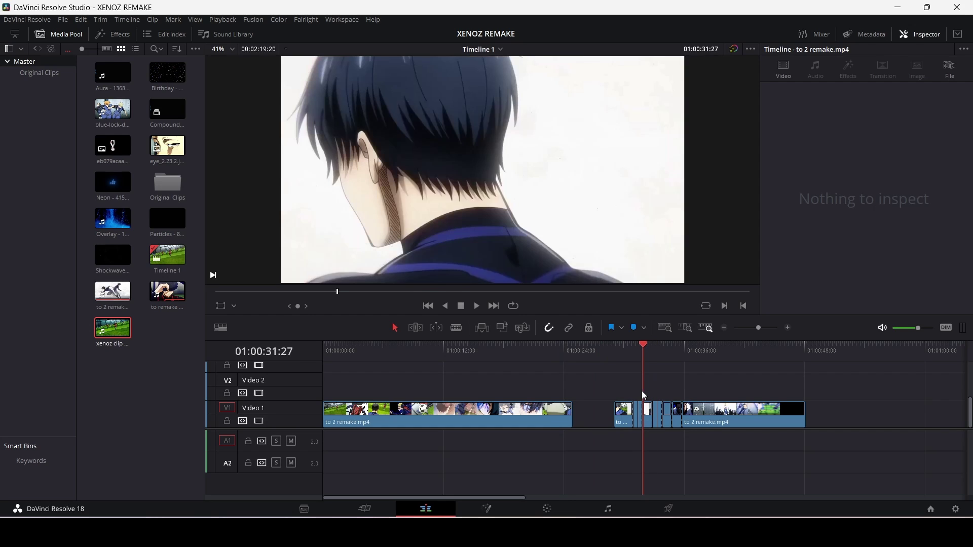
click(640, 391)
click(634, 390)
click(614, 391)
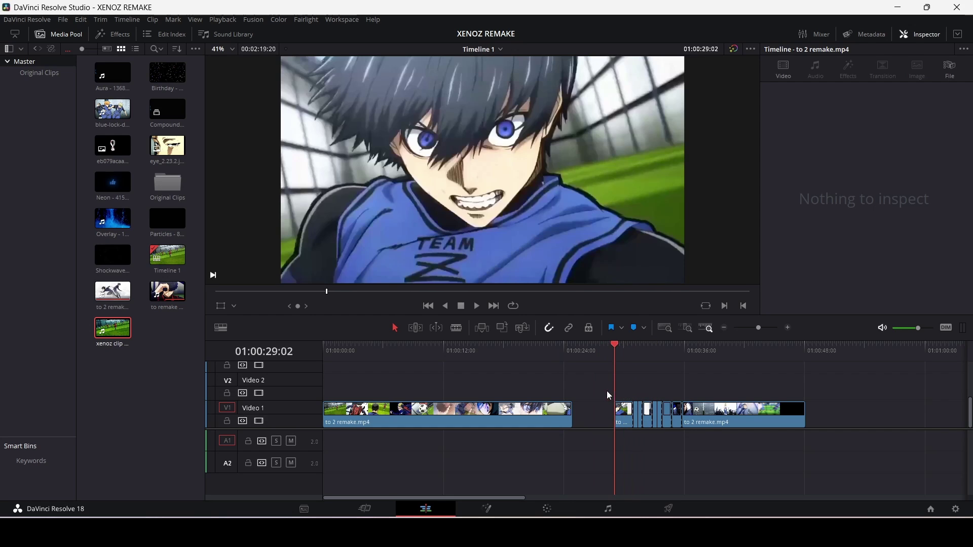
click(604, 391)
click(595, 391)
drag(586, 393, 292, 387)
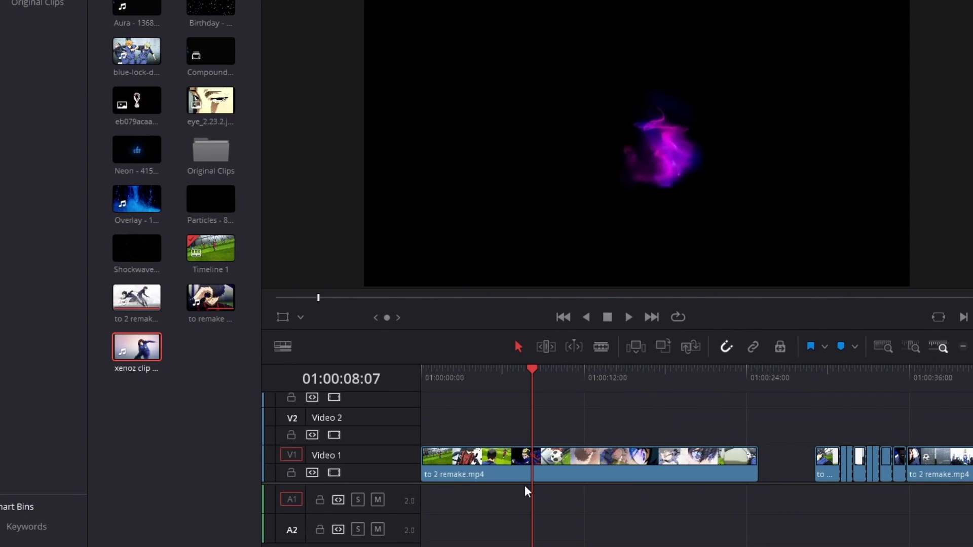
- Create a multicam clip named "xenoz clip 1 Multicam" from the xenoz clip, keeping the default settings
right_click(131, 353)
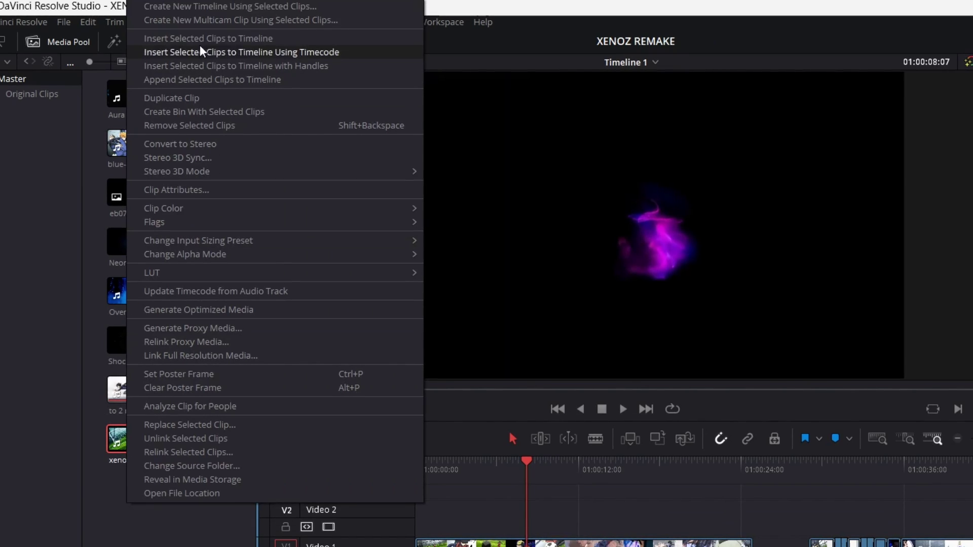
click(210, 20)
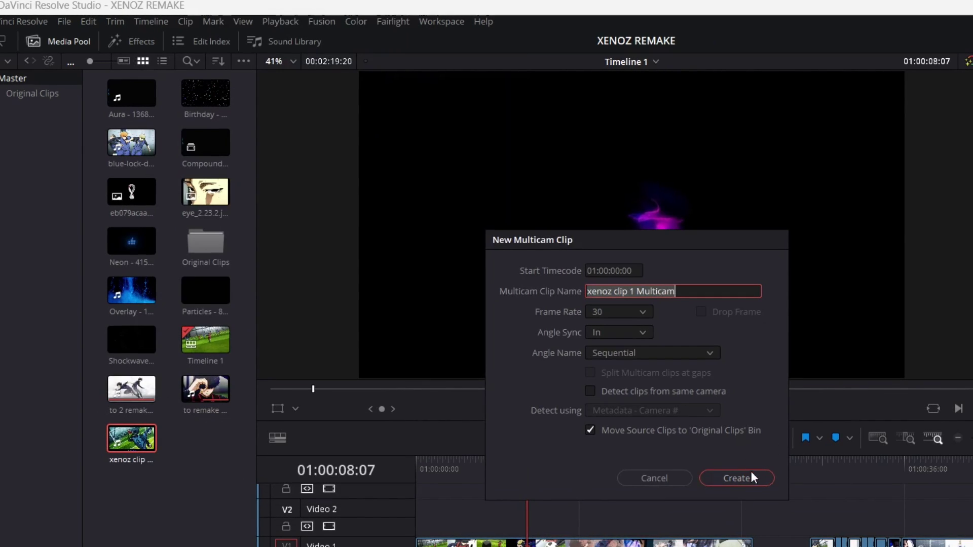
click(751, 476)
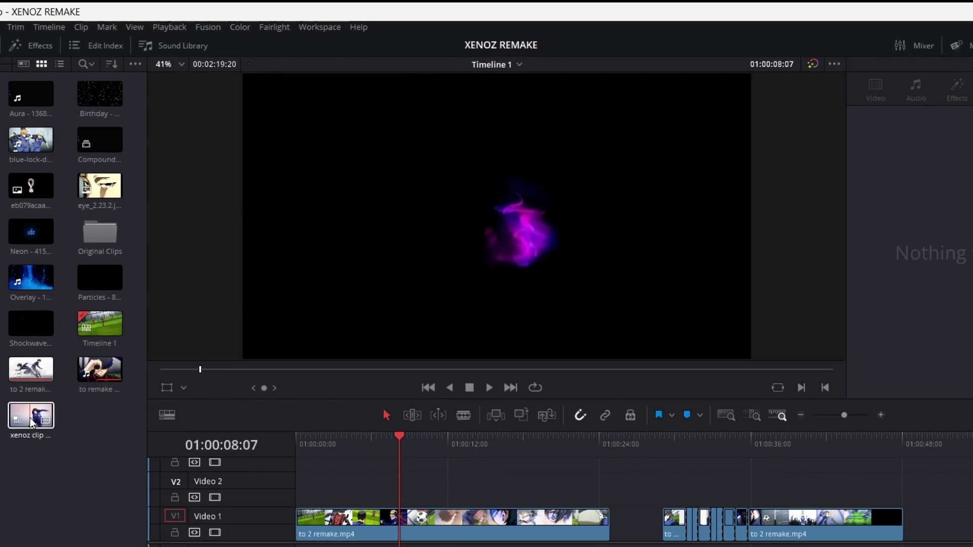
- Place the xenoz clip 1 Multicam on the Video 5 track, starting at the very beginning of the timeline
click(130, 441)
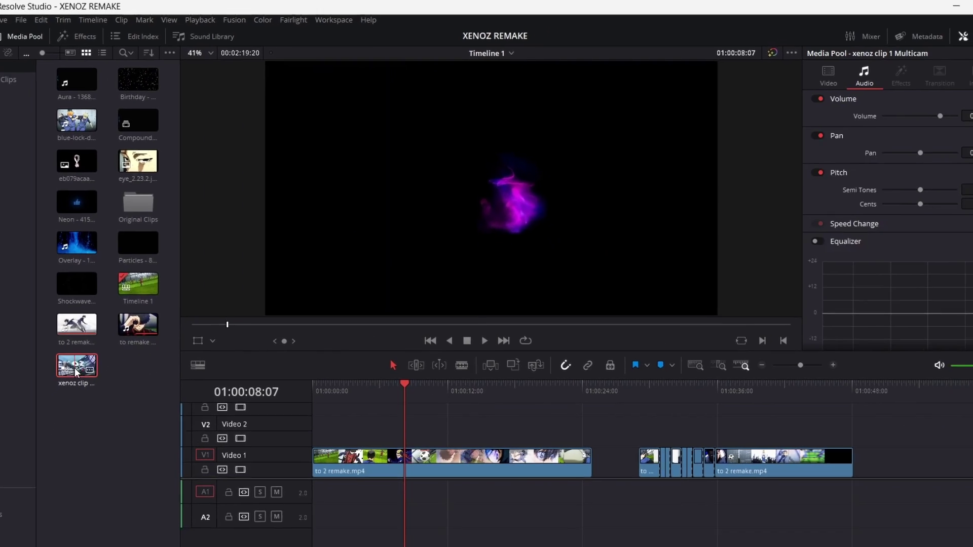
drag(76, 373, 334, 441)
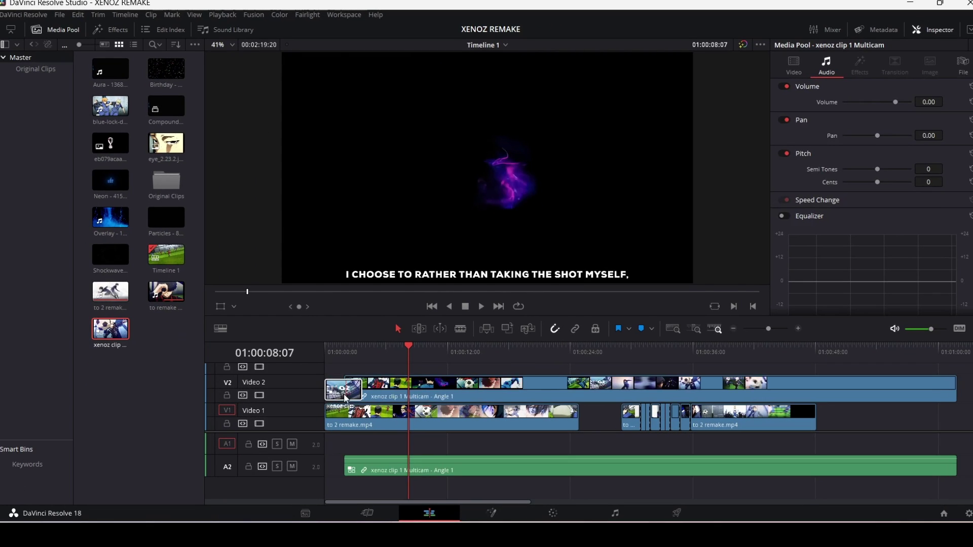
drag(345, 395, 328, 395)
drag(362, 386, 366, 357)
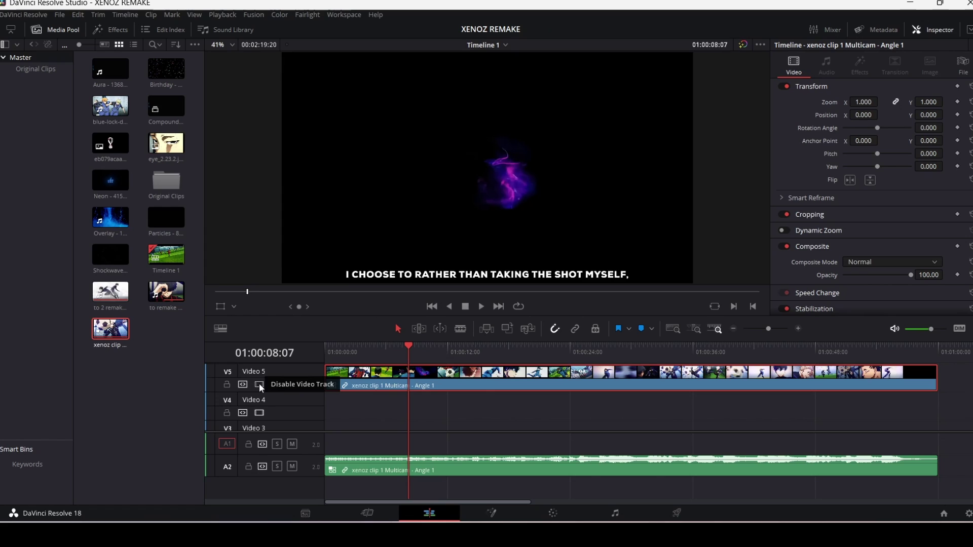
- Hide the inspector and set up side-by-side viewers with the source side showing the multicam clip as a reference
click(931, 26)
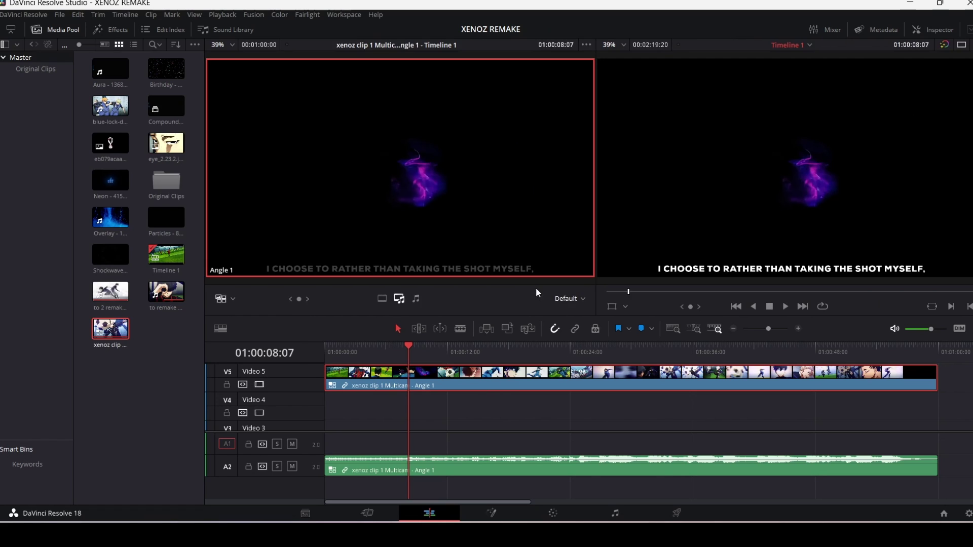
click(233, 306)
click(247, 363)
click(961, 45)
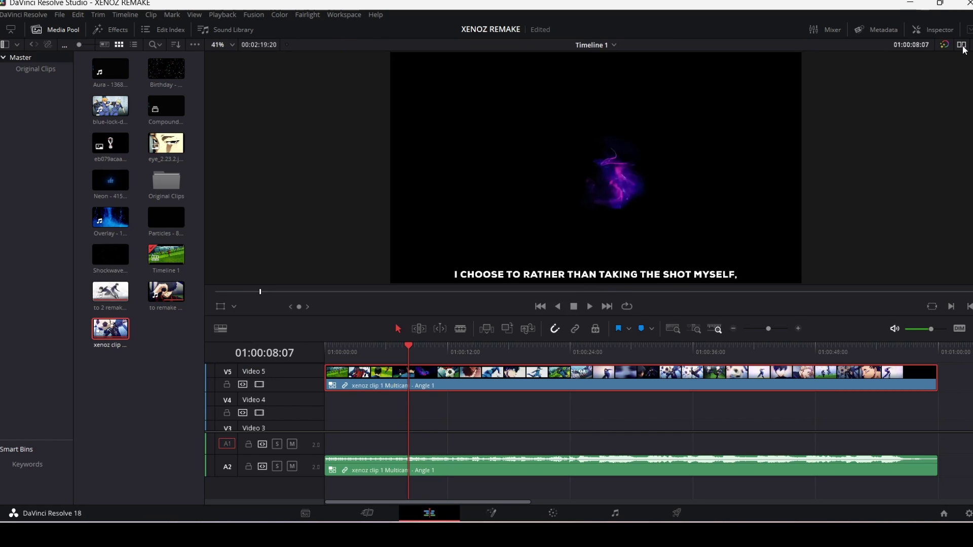
click(961, 45)
- Disable the Video 5 track holding the multicam clip and return the playhead to the timeline start
drag(397, 352, 371, 377)
click(259, 384)
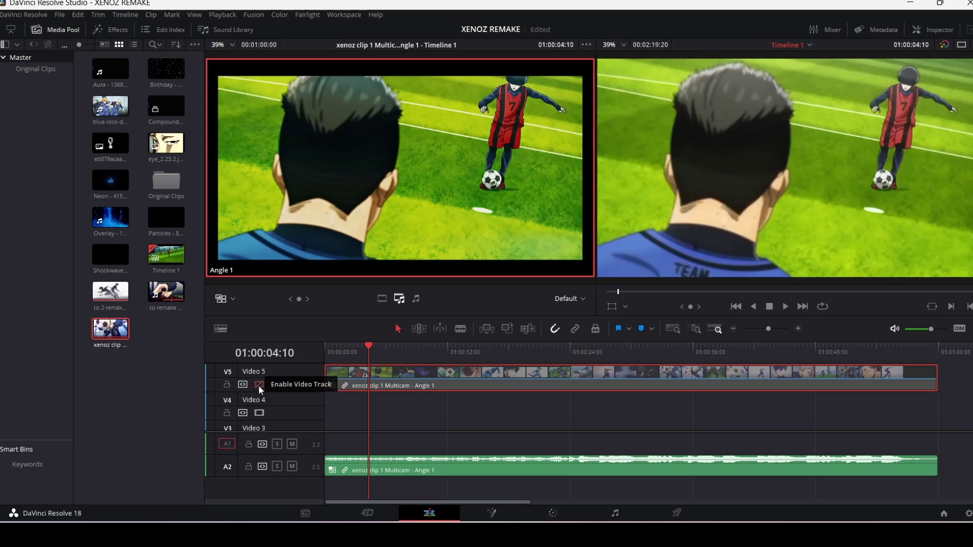
scroll(359, 400, down, 3)
key(Home)
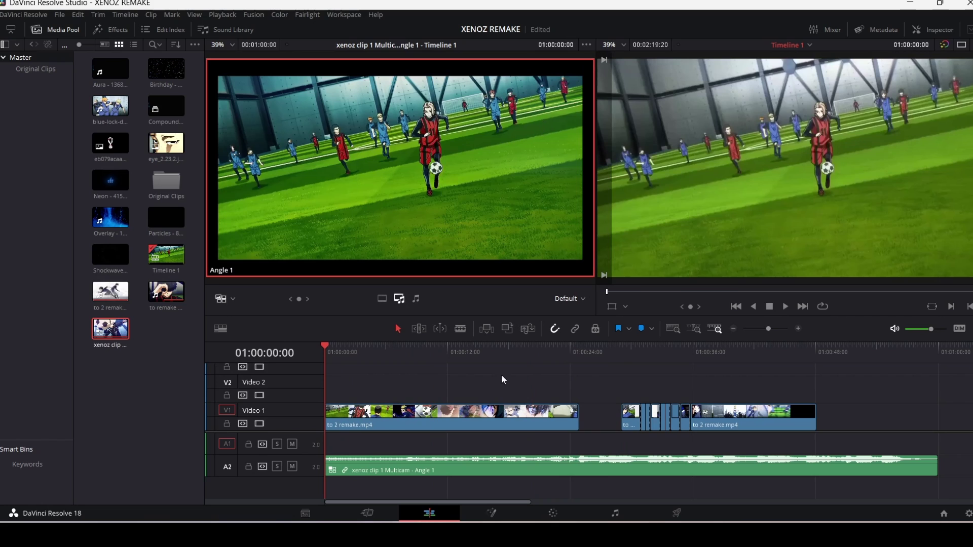
- Open the first to 2 remake.mp4 clip in Fusion and add a Fast Noise node merged over it
click(448, 419)
click(492, 513)
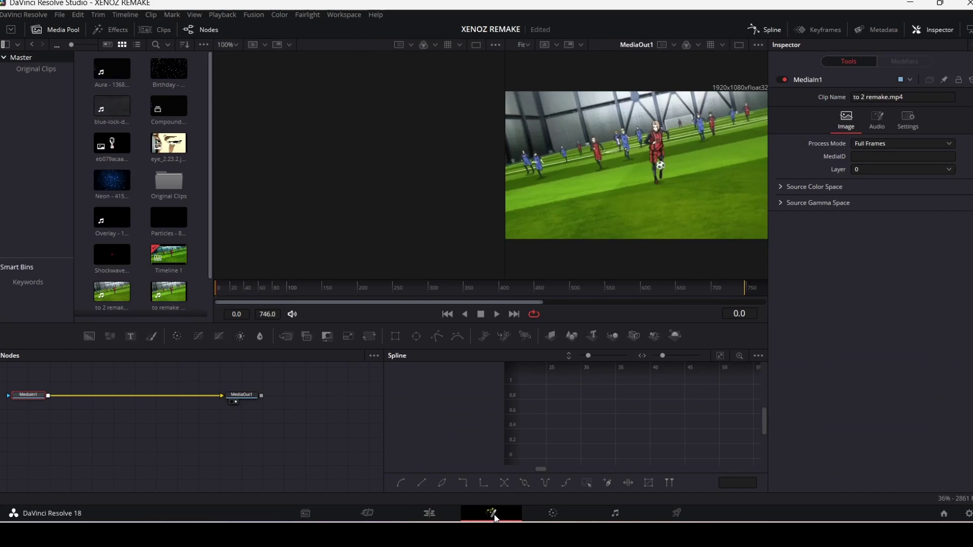
click(112, 335)
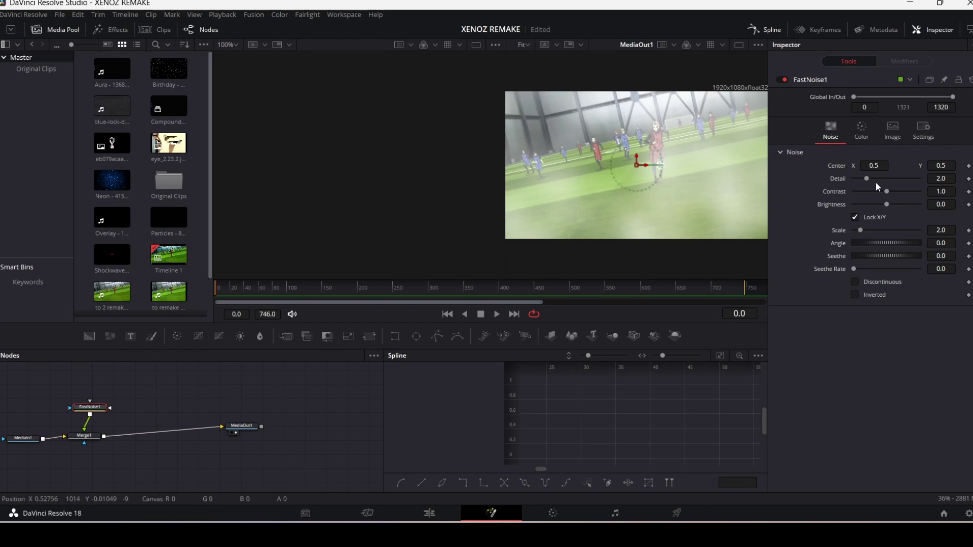
- Set Color 2 of the Fast Noise node to the violet-blue #6c6cff
click(862, 132)
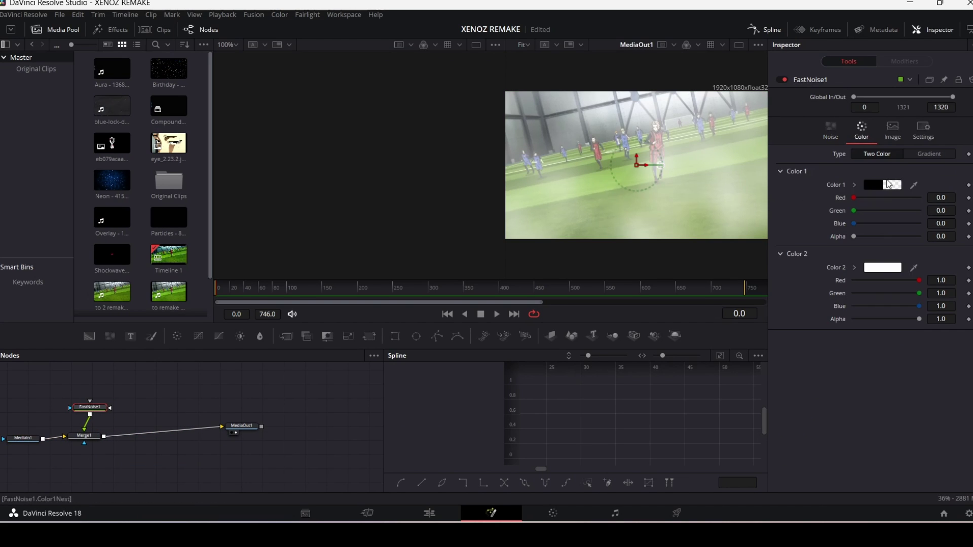
click(877, 270)
click(521, 218)
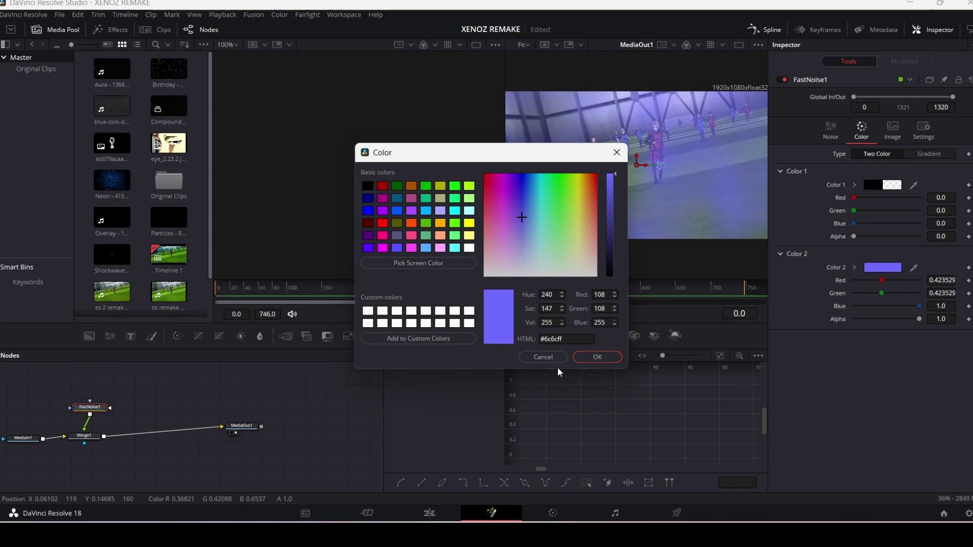
click(596, 357)
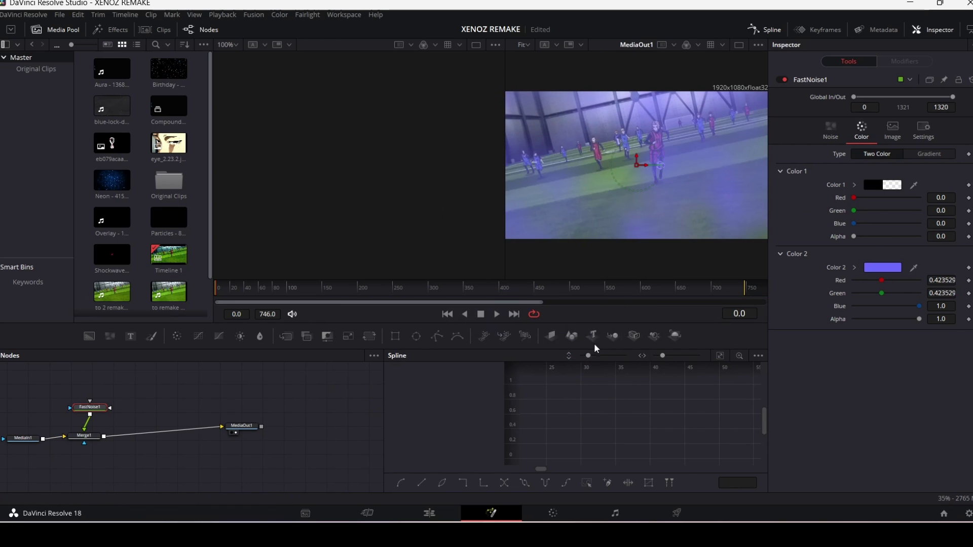
- Set the noise merge's apply mode to Color Burn with a gain of 0.669, checking it on another frame
click(85, 442)
click(878, 195)
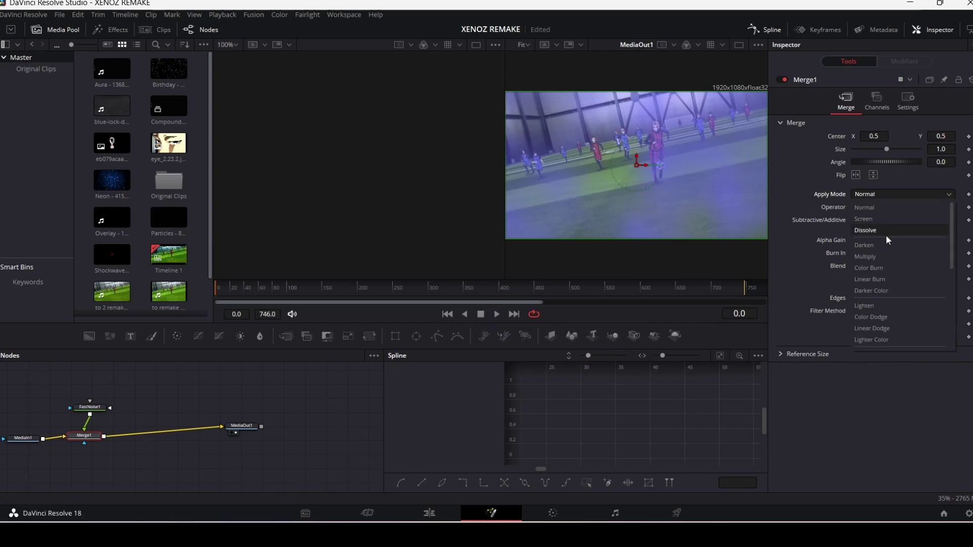
click(882, 270)
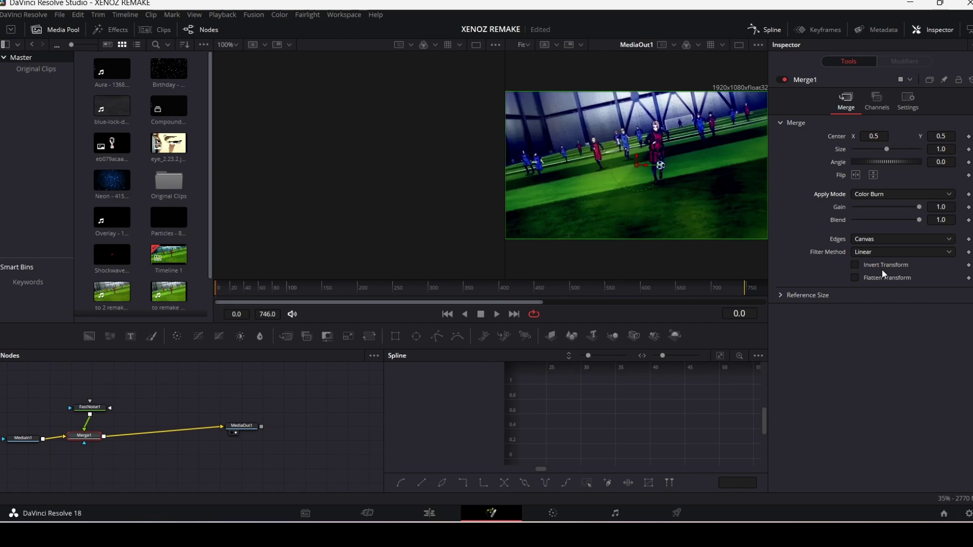
drag(264, 288, 474, 293)
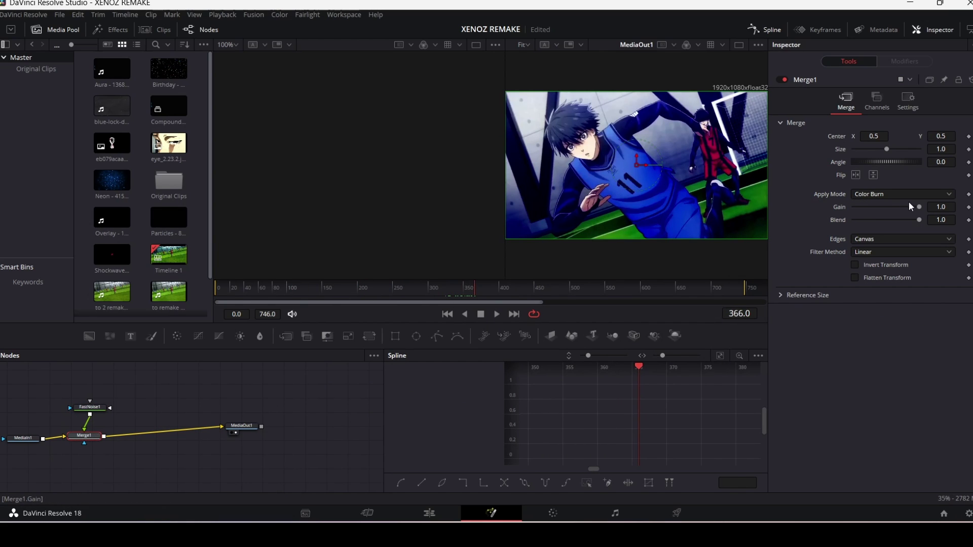
drag(908, 207, 896, 209)
drag(309, 290, 215, 299)
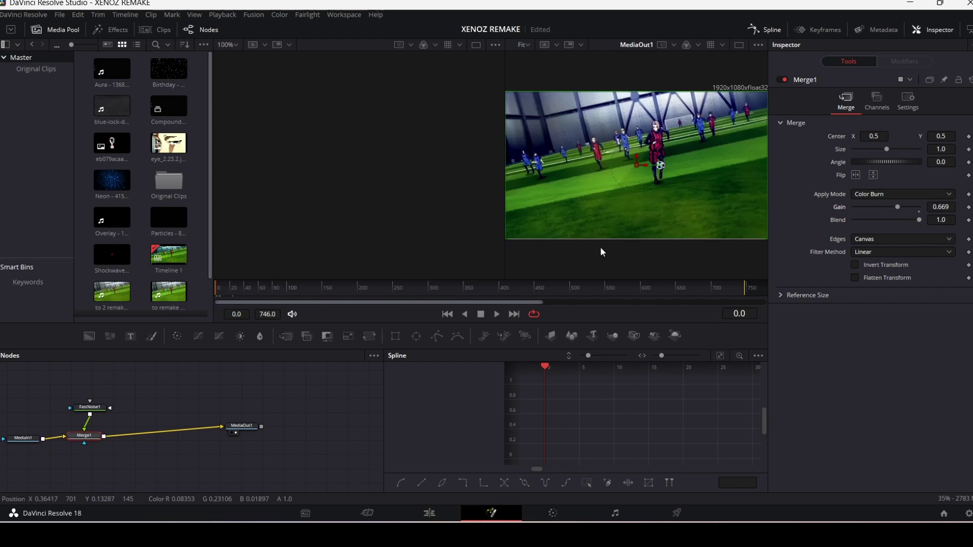
- Set the Fast Noise to seethe rate 0.354, seethe -0.746, angle -23.5 and detail 0.31
click(97, 410)
click(831, 129)
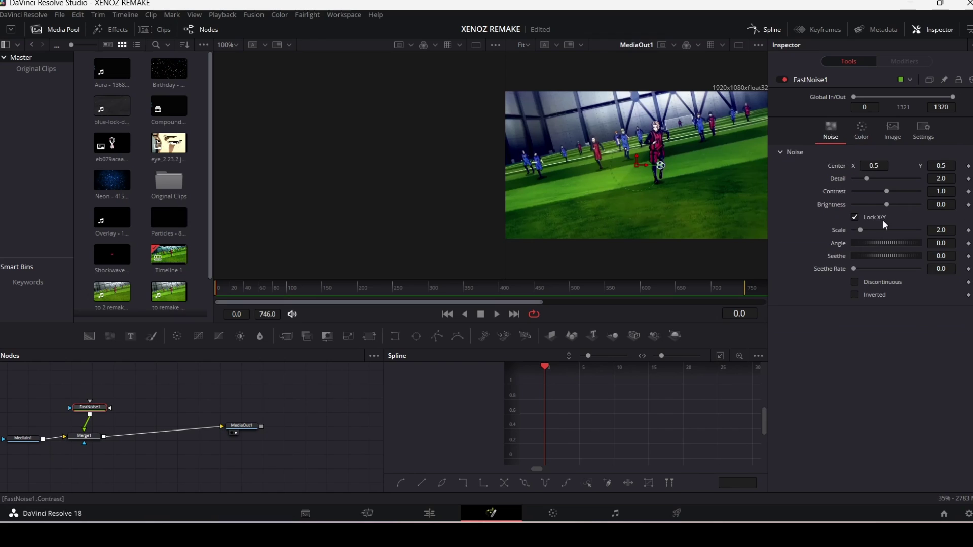
drag(855, 269, 828, 260)
drag(896, 244, 890, 245)
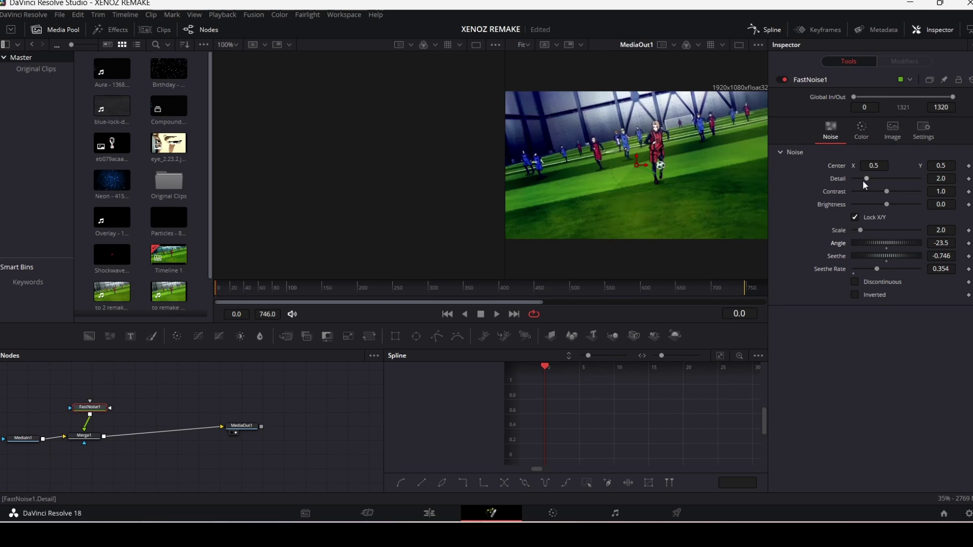
drag(863, 181, 852, 180)
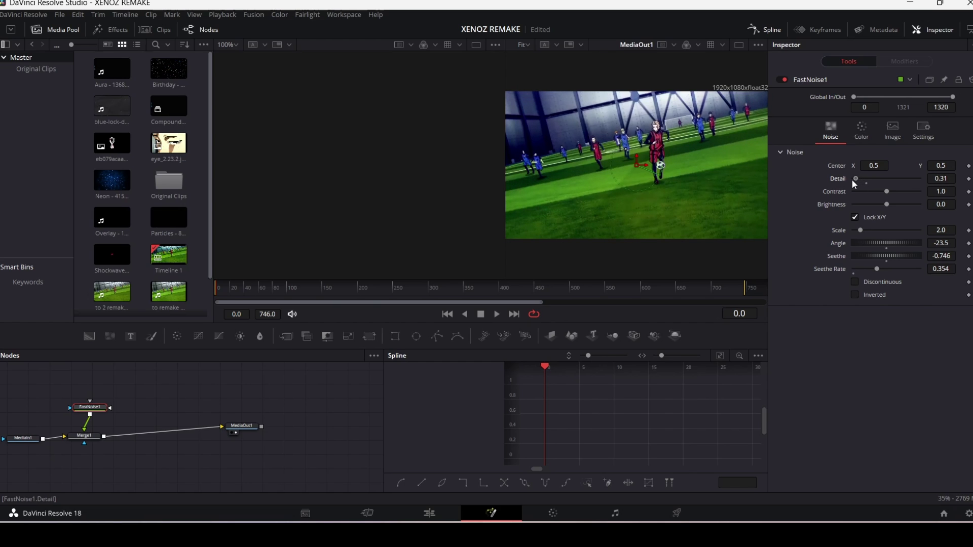
drag(332, 296, 364, 296)
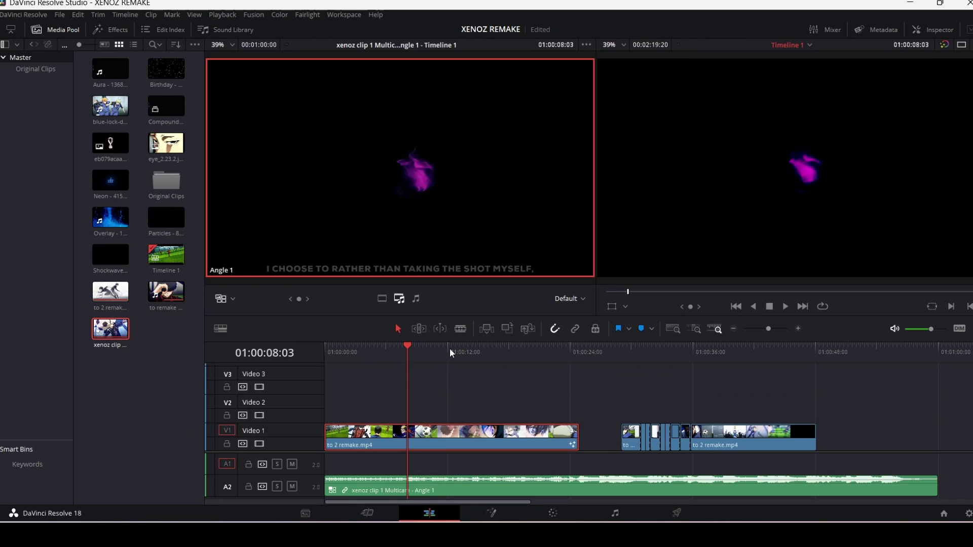
- Merge a black Background node after the noise merge and attach a Rectangle mask to it
drag(407, 351, 408, 382)
click(491, 512)
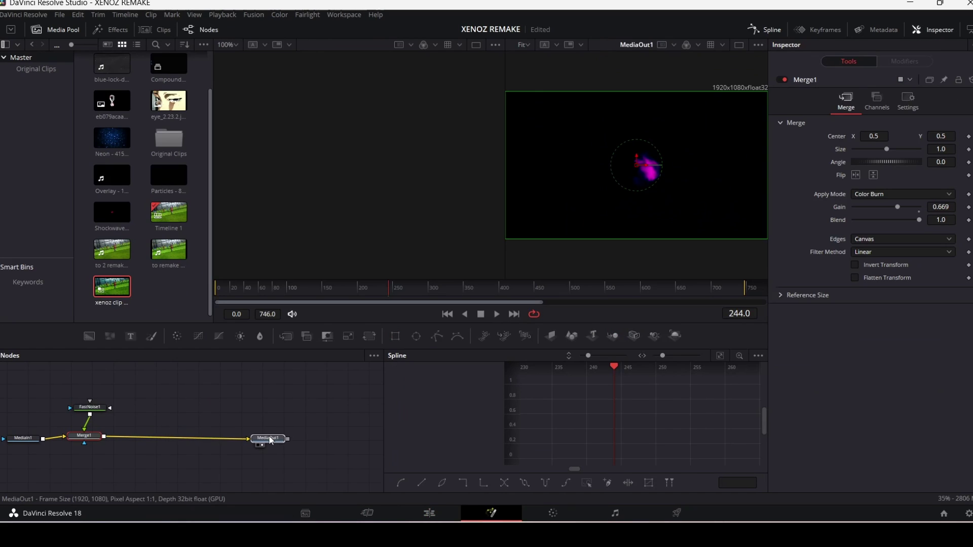
click(270, 439)
drag(89, 338, 104, 445)
click(395, 338)
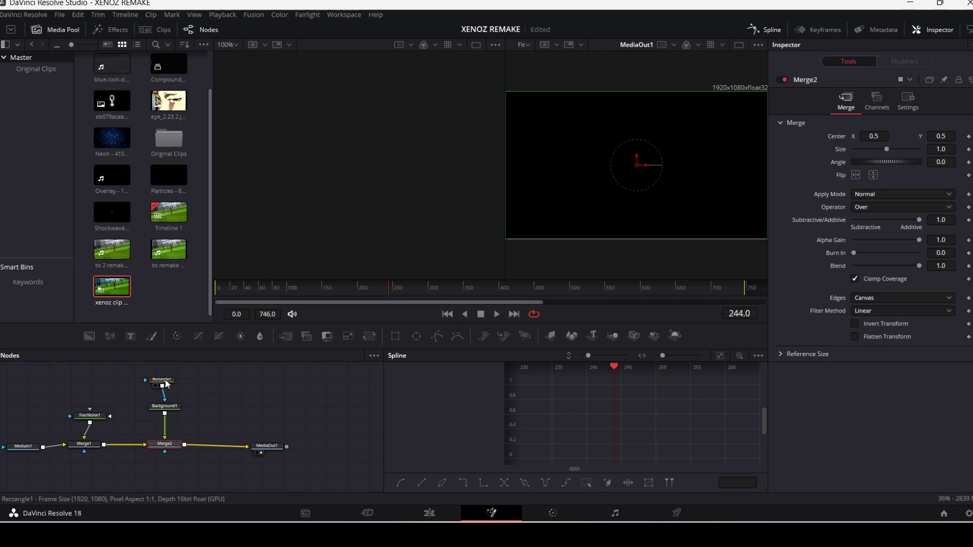
- Invert the rectangle mask and set its width to 1.0 and height to 0.863 to form cinematic black bars
click(163, 380)
click(855, 190)
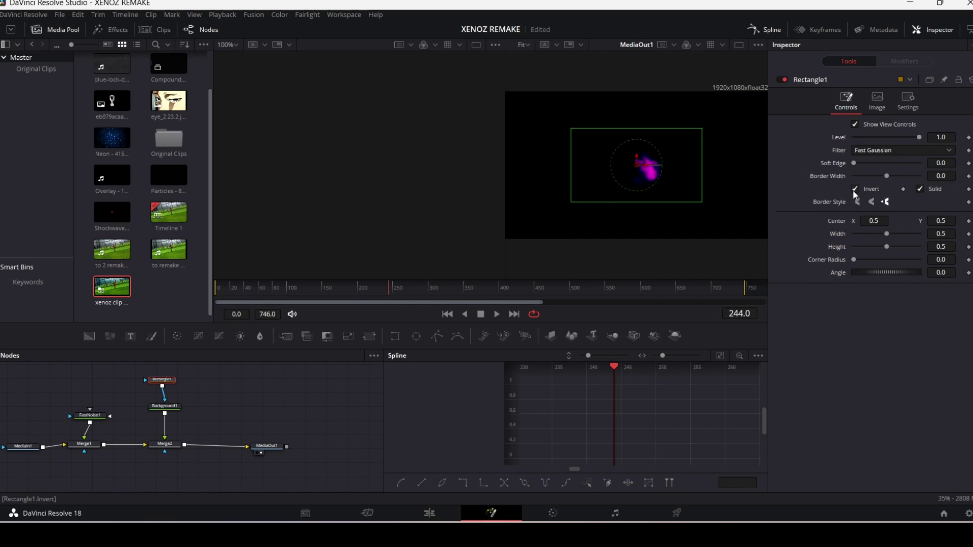
click(448, 287)
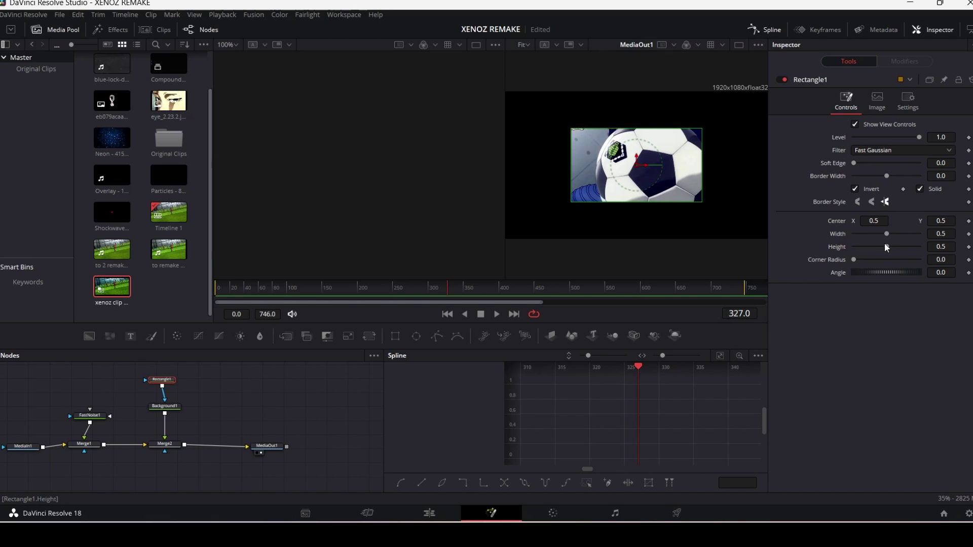
drag(885, 234, 967, 247)
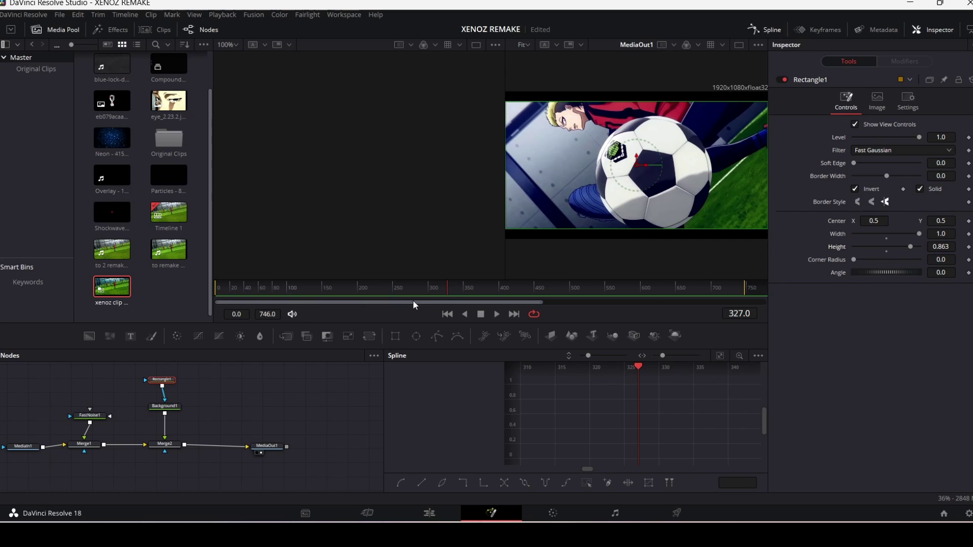
drag(366, 289, 215, 290)
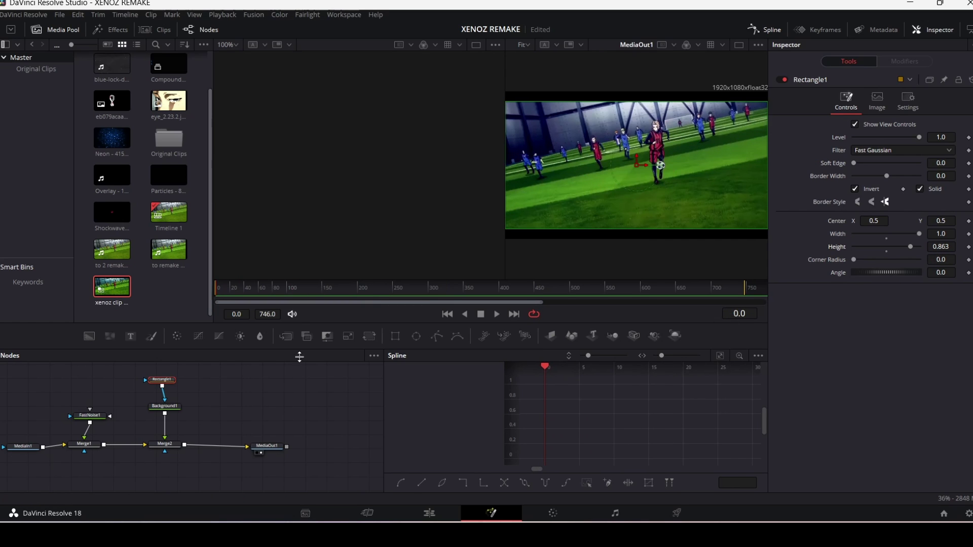
- Compare the first clip with the multicam reference from the start to 01:00:07:27 on the Edit page, and return to its Fusion composition
click(439, 516)
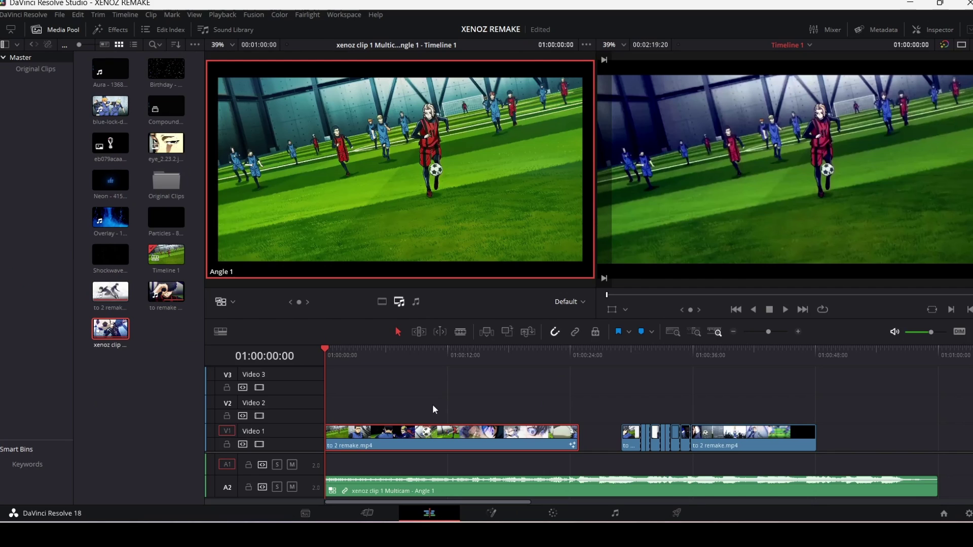
drag(335, 357, 403, 362)
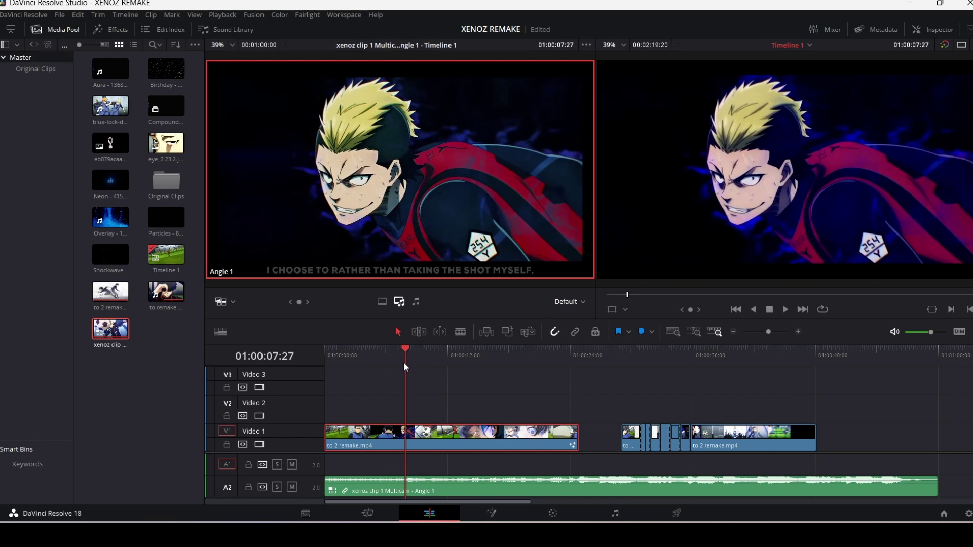
click(502, 509)
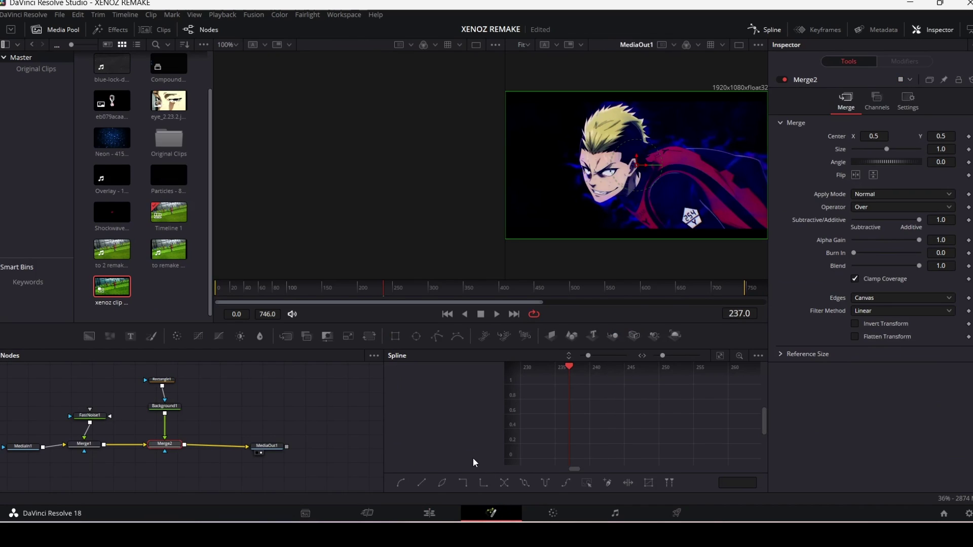
- Merge a new Text node after the black bars merge and arrange it above its merge node, with MediaOut1 spaced further along
drag(268, 445, 312, 448)
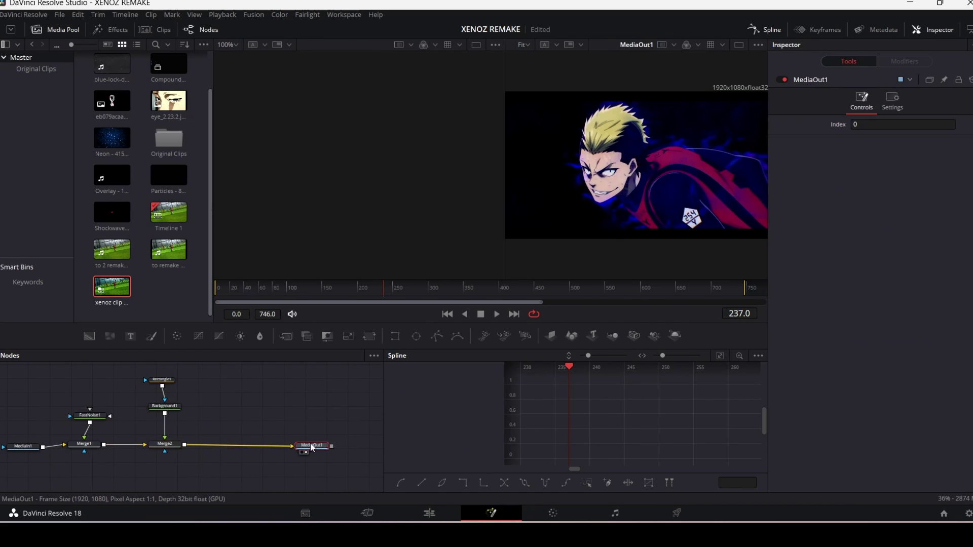
click(173, 444)
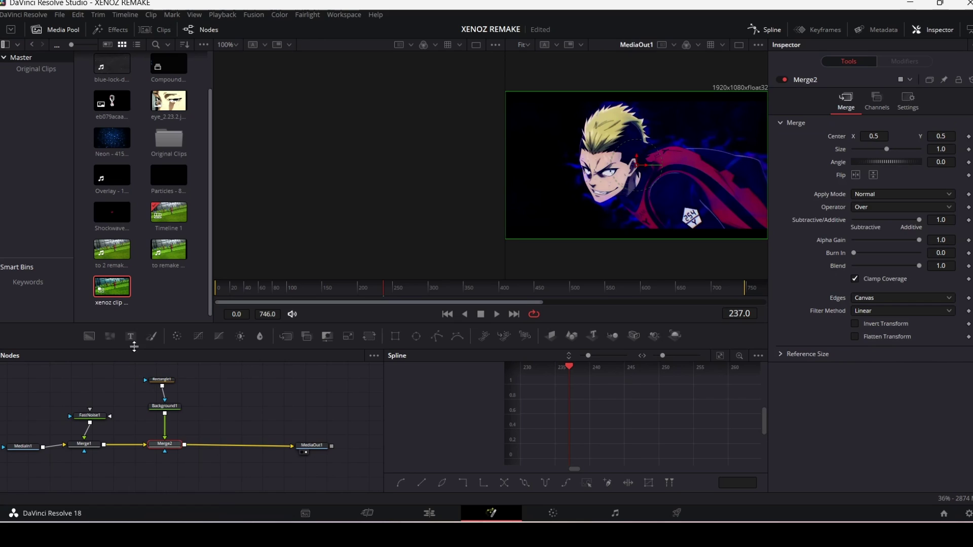
click(132, 337)
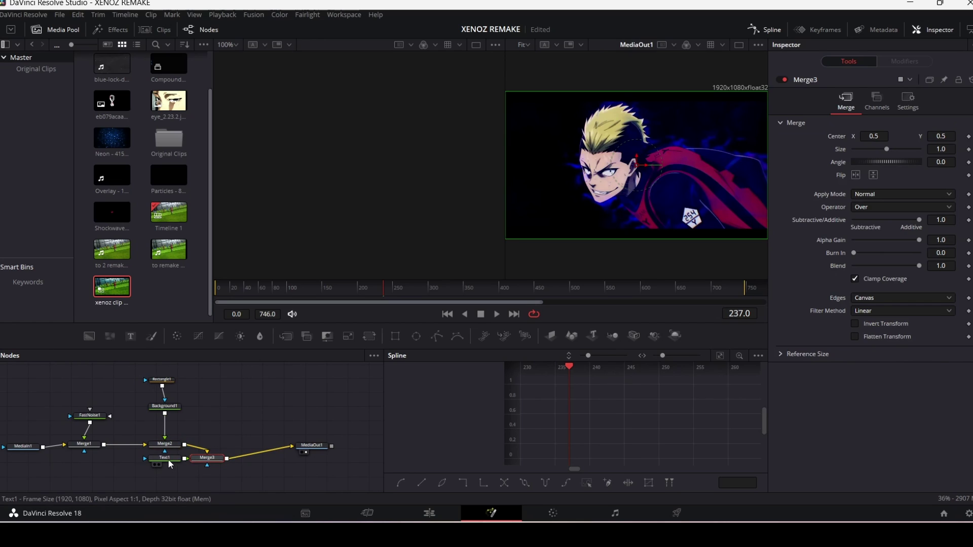
drag(168, 458, 213, 429)
click(214, 430)
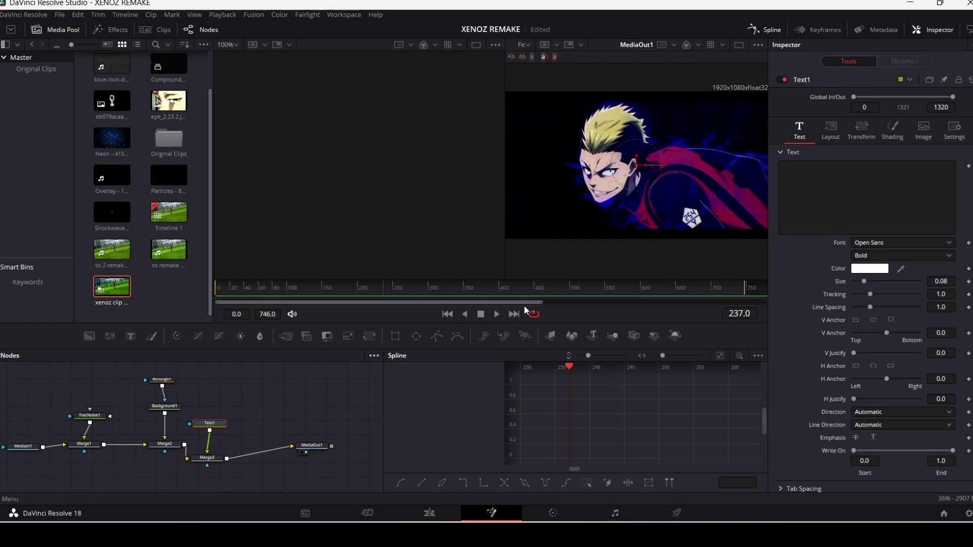
- Enter "I CHOOSE TO RATHER THAN TAKING THE SHOT MYSELF" as the content of the Text node
click(821, 200)
text(I CHOOSE TO RATHER TH)
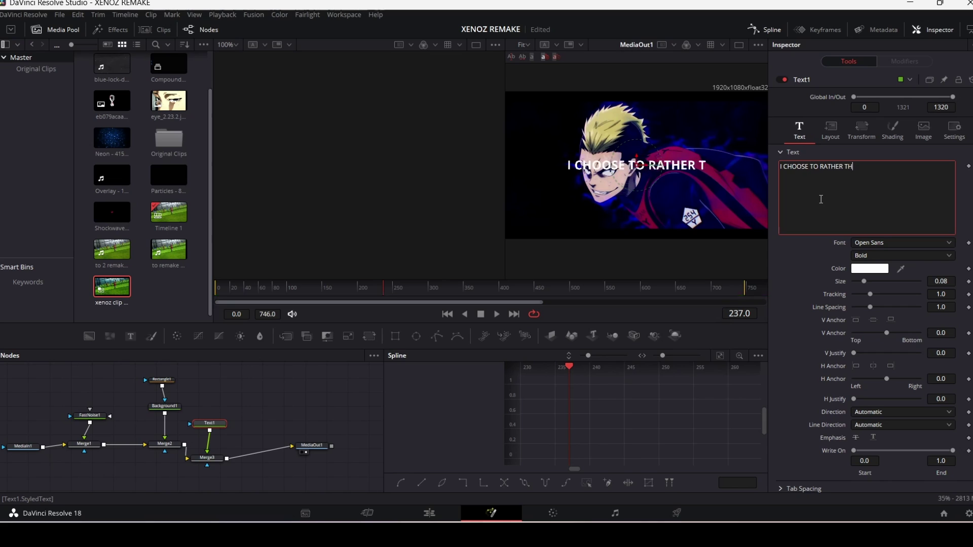
text(AN TAKING THE SHOT MYSELF)
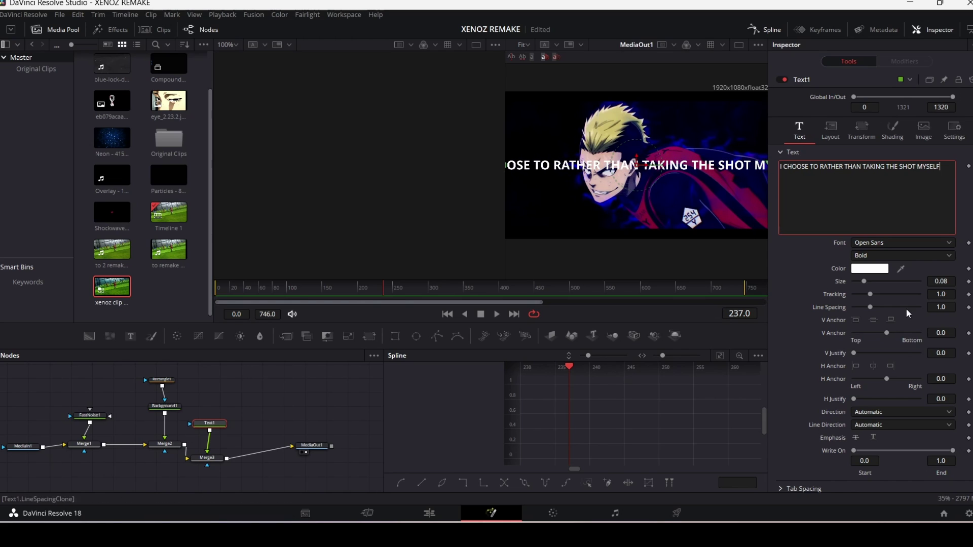
- Place the subtitle centred on the lower black bar and set its font to Microsoft PhagsPa and its size to 0.0399
drag(941, 281, 914, 281)
drag(639, 177, 640, 233)
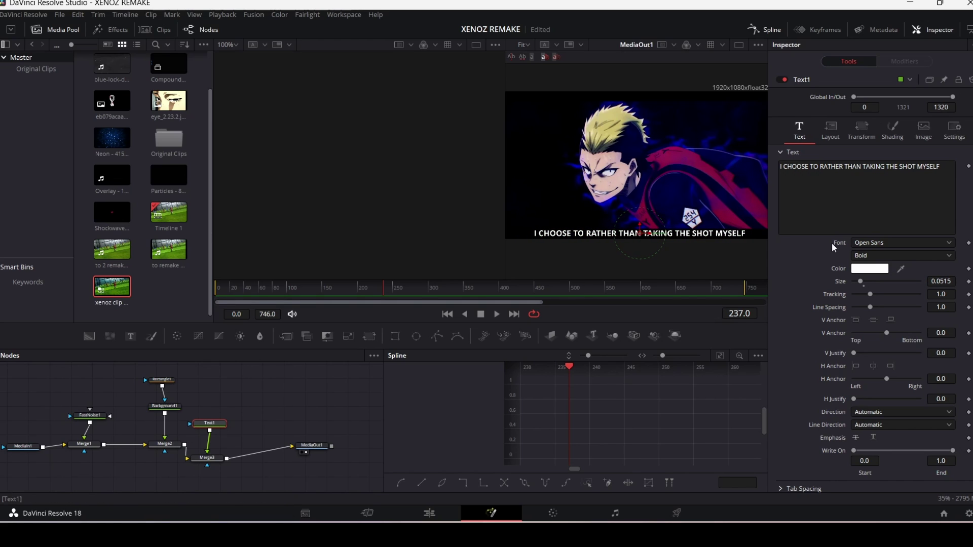
drag(951, 283, 944, 282)
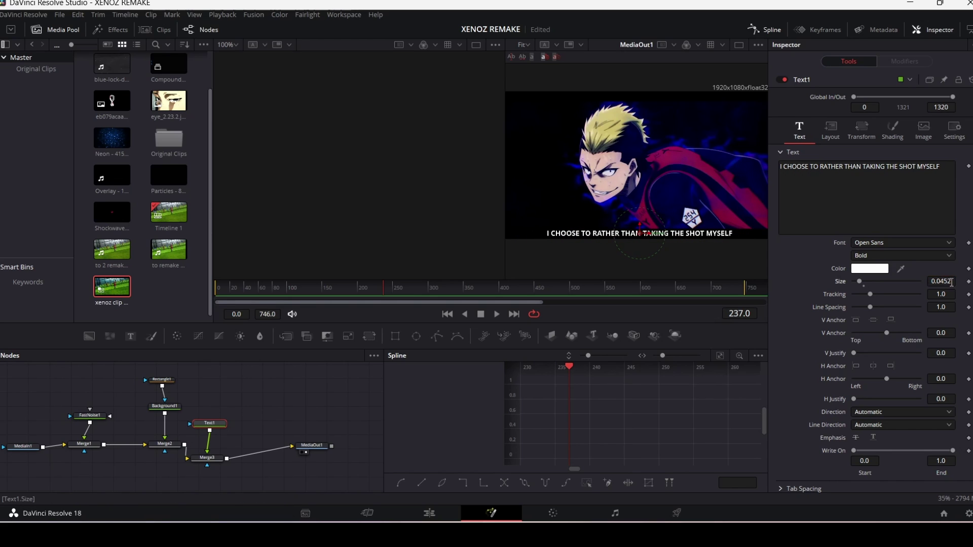
click(919, 242)
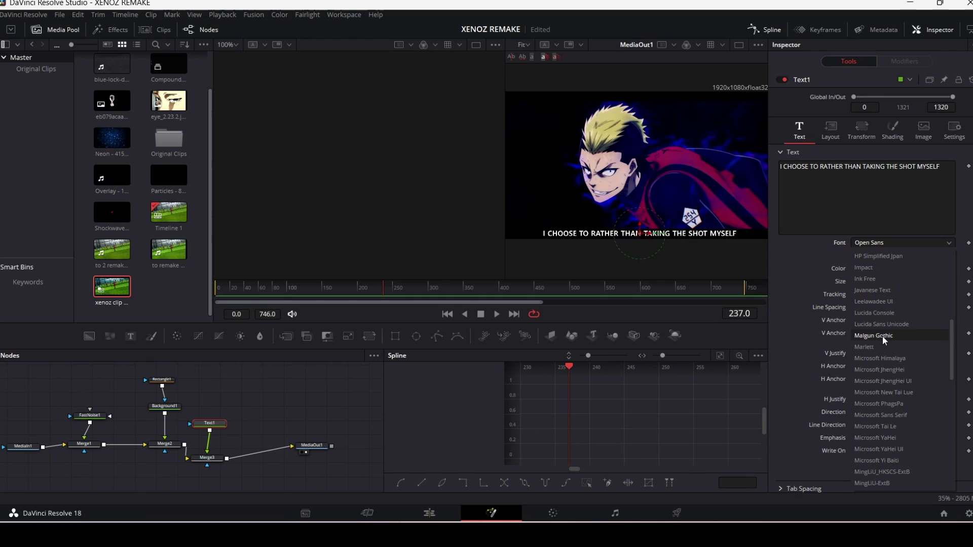
scroll(880, 367, down, 1)
click(877, 364)
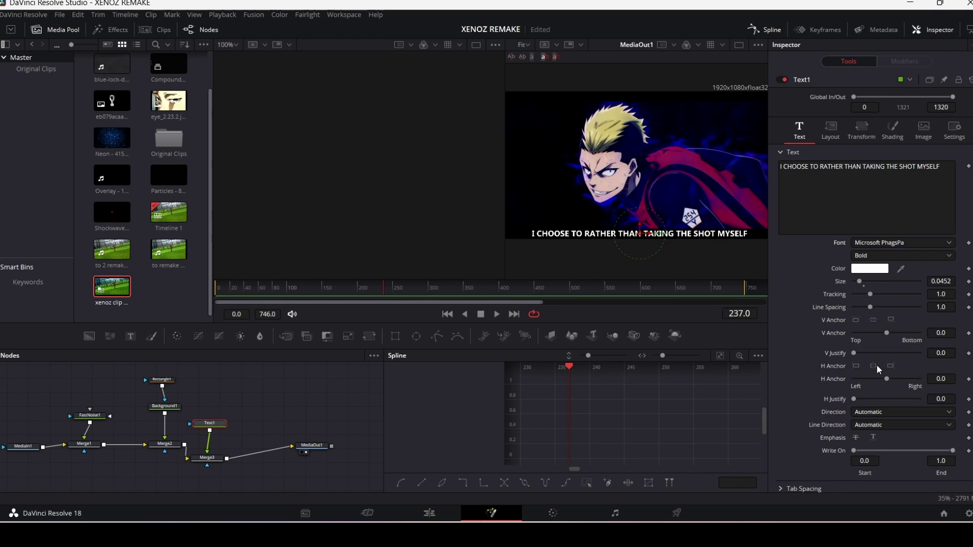
drag(950, 282, 927, 280)
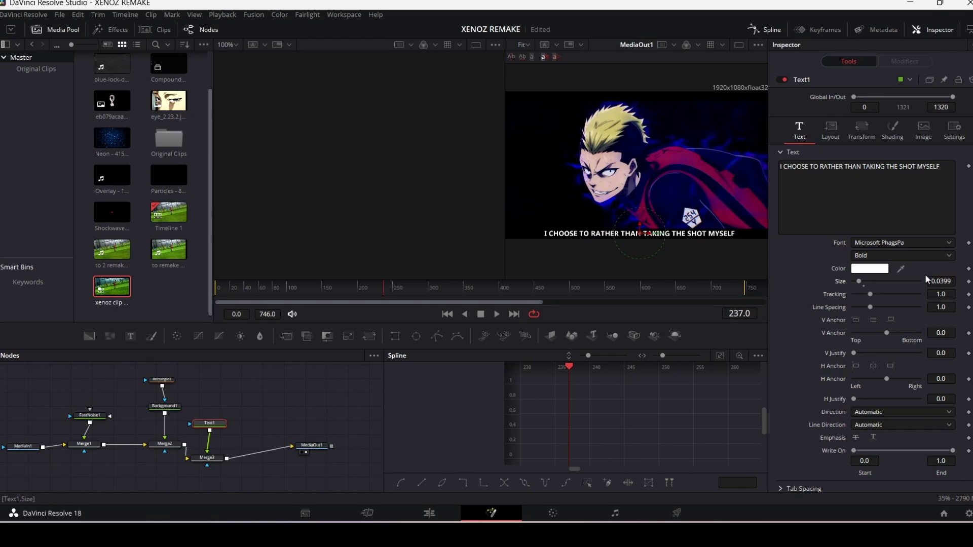
- Duplicate the Text node, merge the copy over the original ahead of Merge3, and tidy the text nodes' layout
drag(209, 460, 216, 413)
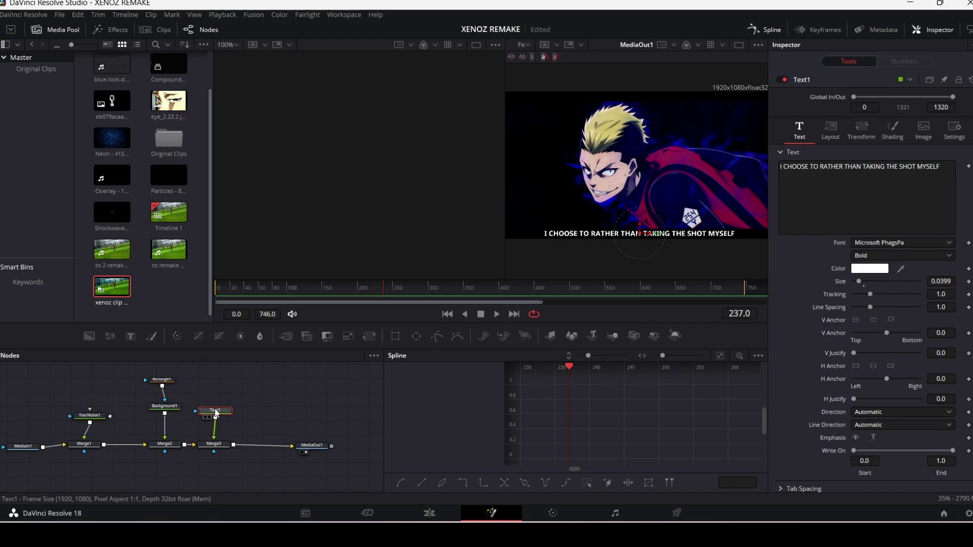
key(ctrl+c)
key(ctrl+v)
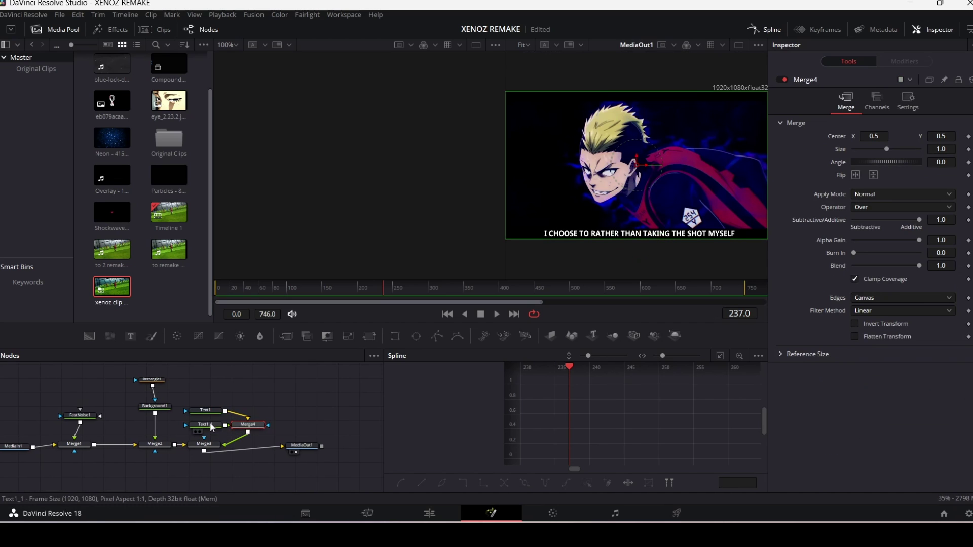
drag(212, 427, 213, 399)
drag(293, 425, 258, 427)
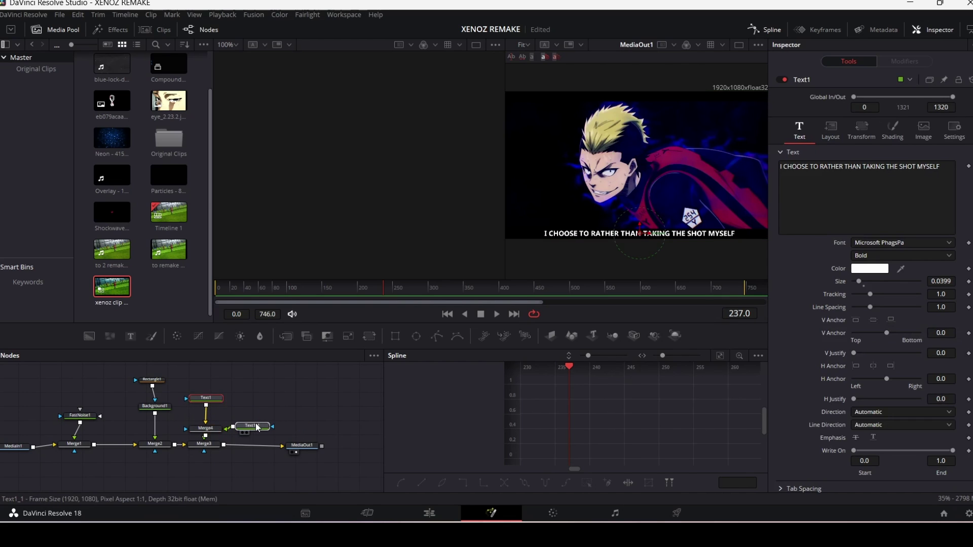
- Set the duplicated subtitle's color to light blue #78d4ff
click(856, 269)
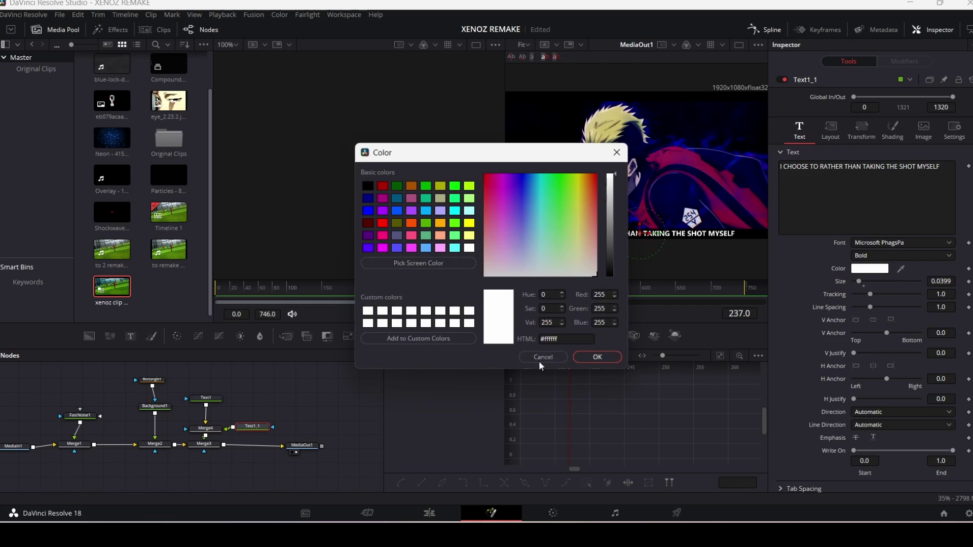
click(534, 223)
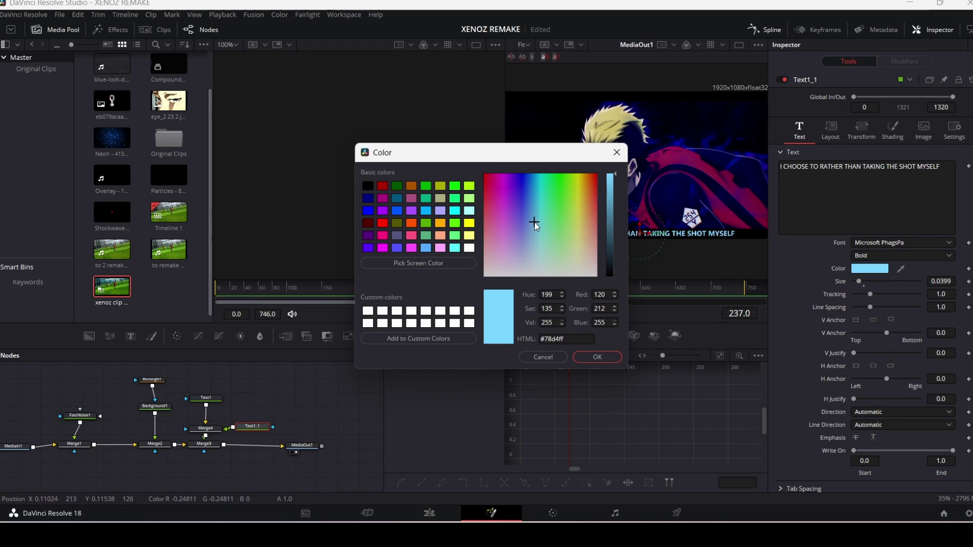
click(596, 357)
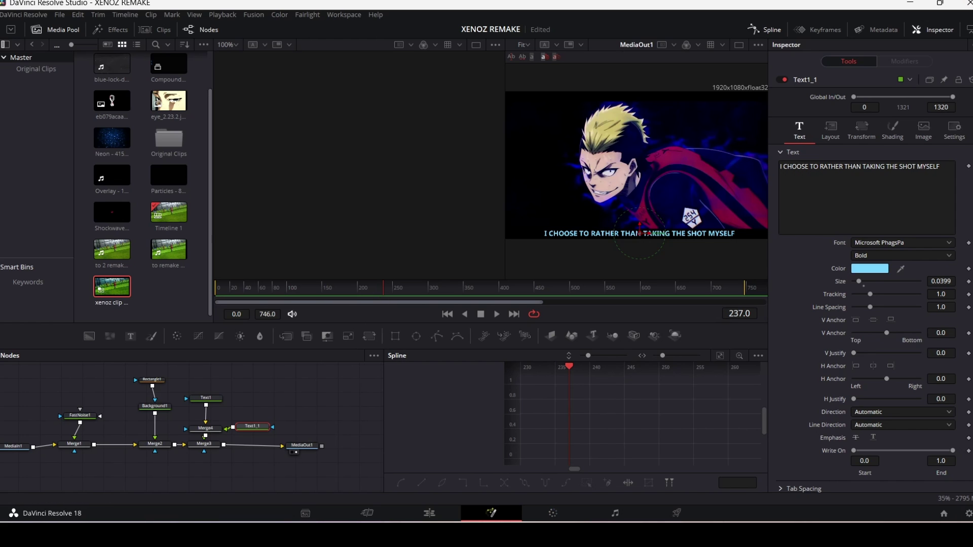
- On the Edit page, split the first video clip at 01:00:07:20 and 01:00:10:06, matching the reference subtitle's duration
click(443, 518)
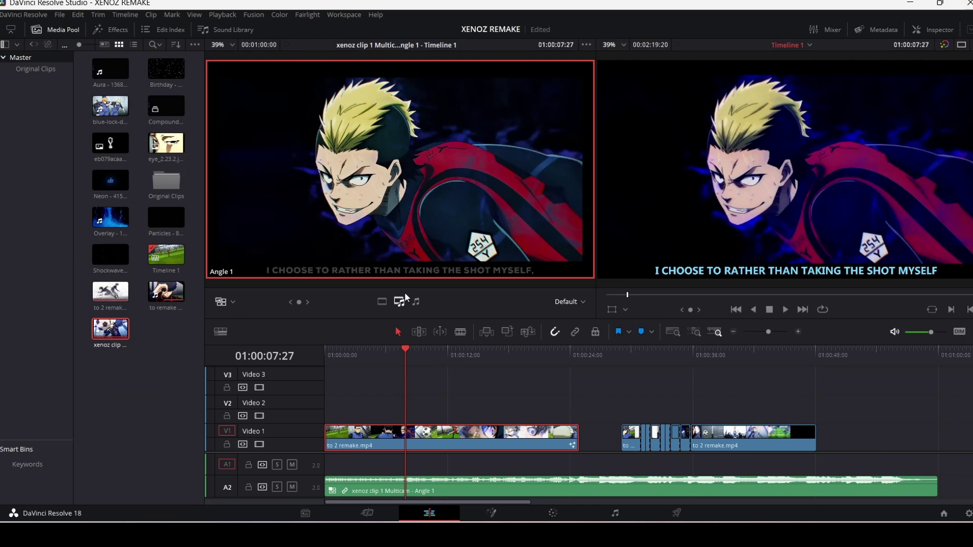
mouse_move(405, 360)
mouse_down()
mouse_move(394, 354)
mouse_move(407, 357)
mouse_up()
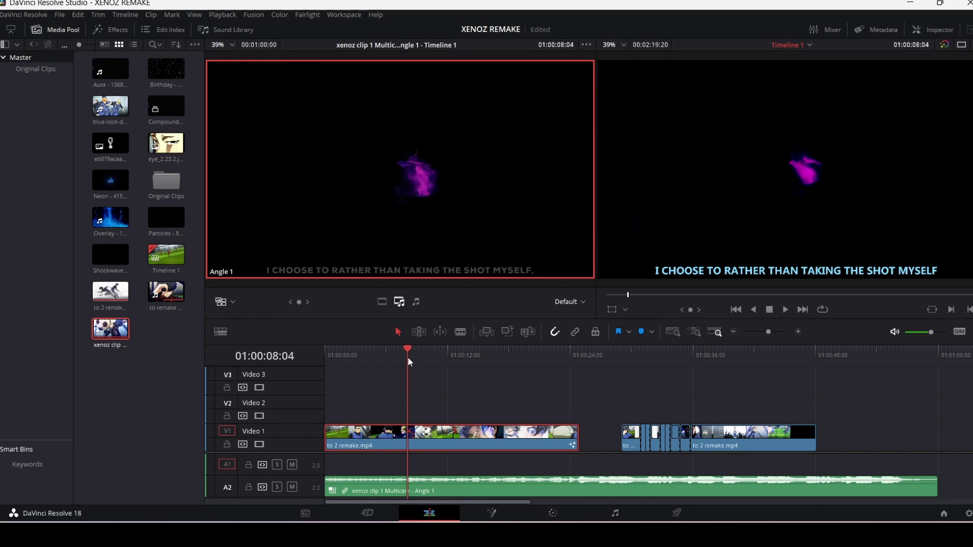
drag(407, 357, 403, 356)
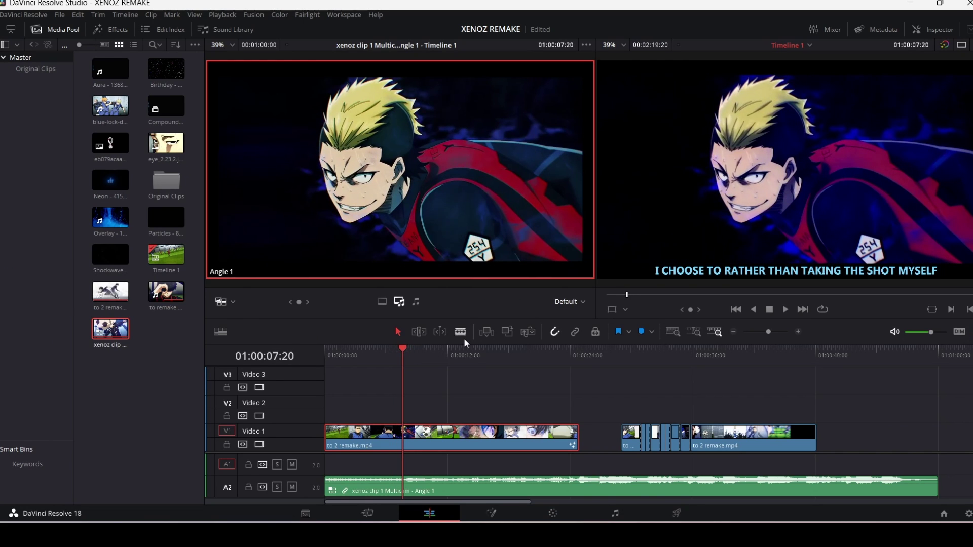
click(404, 438)
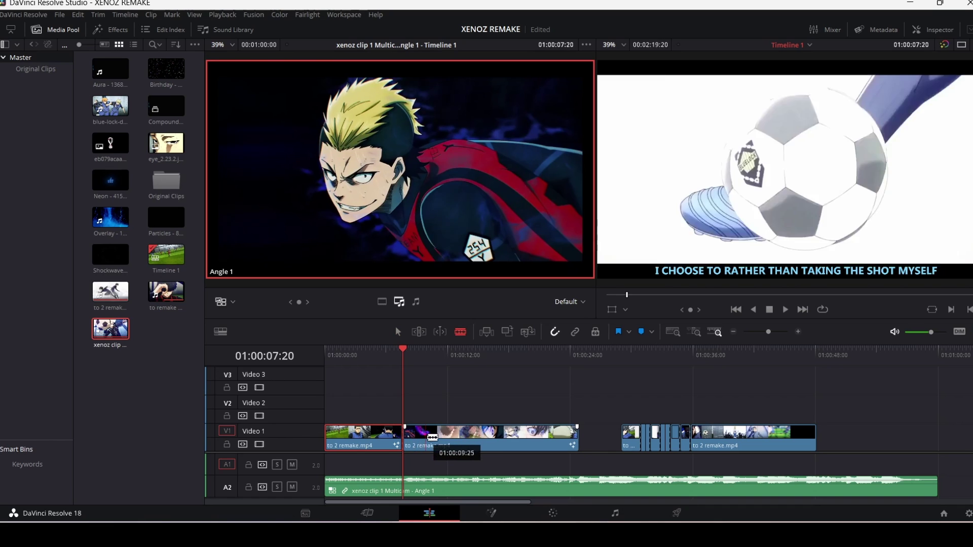
drag(417, 355, 429, 356)
key(ctrl+b)
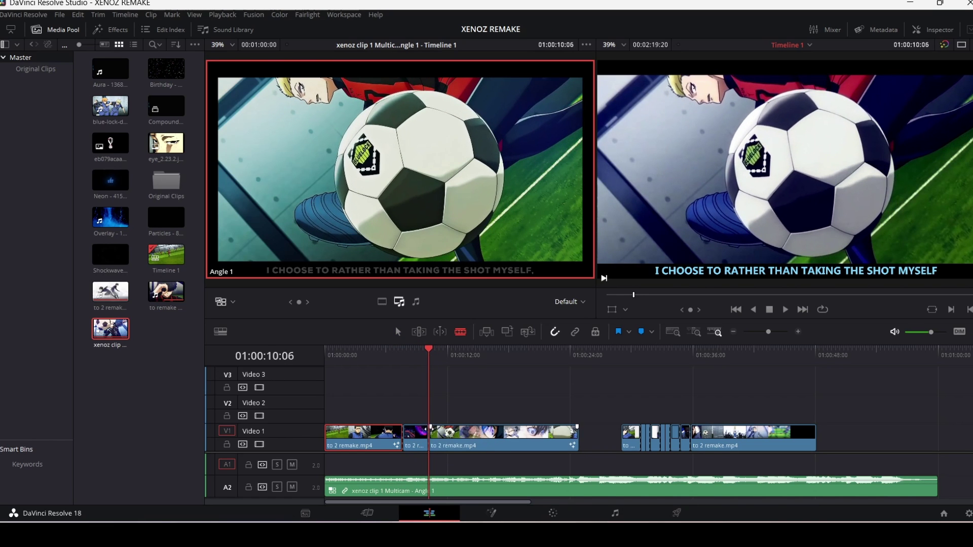
click(397, 329)
- Locate the subtitle highlight's start at 01:00:08:01 against the reference and open the middle clip's Fusion composition at that frame
click(416, 356)
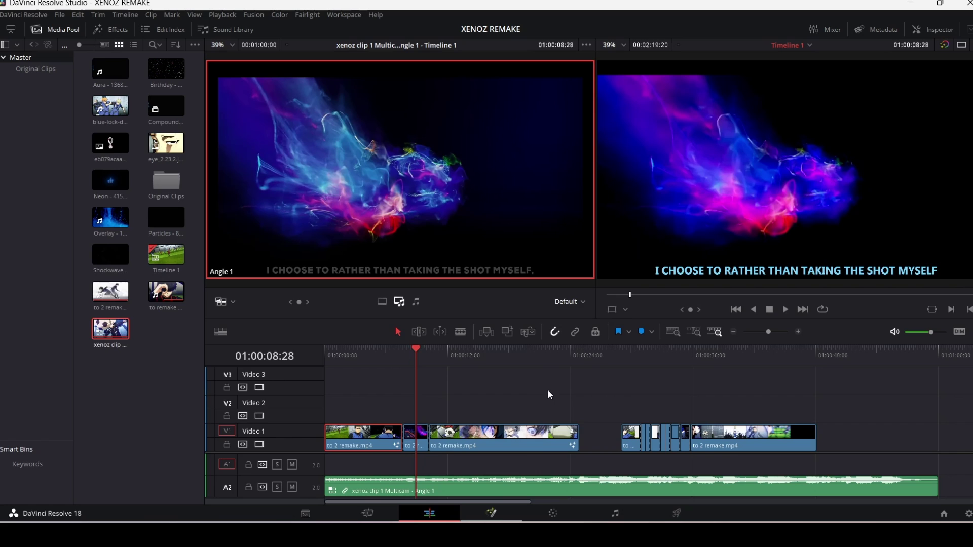
click(499, 517)
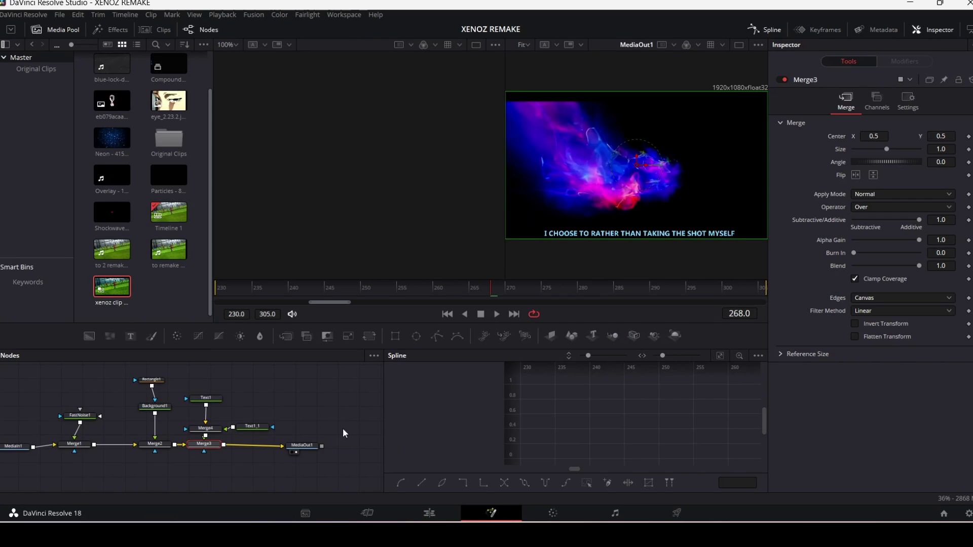
click(299, 290)
click(430, 514)
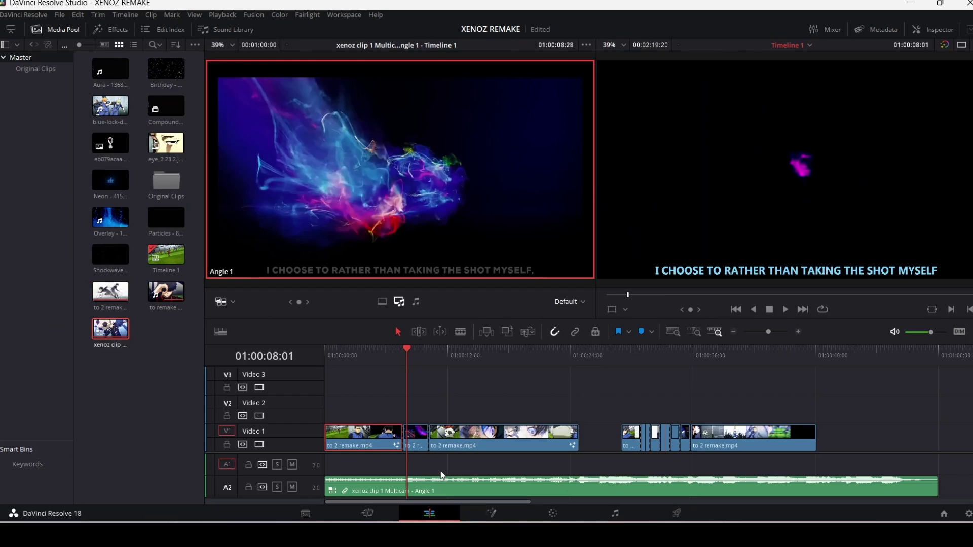
drag(405, 354, 413, 355)
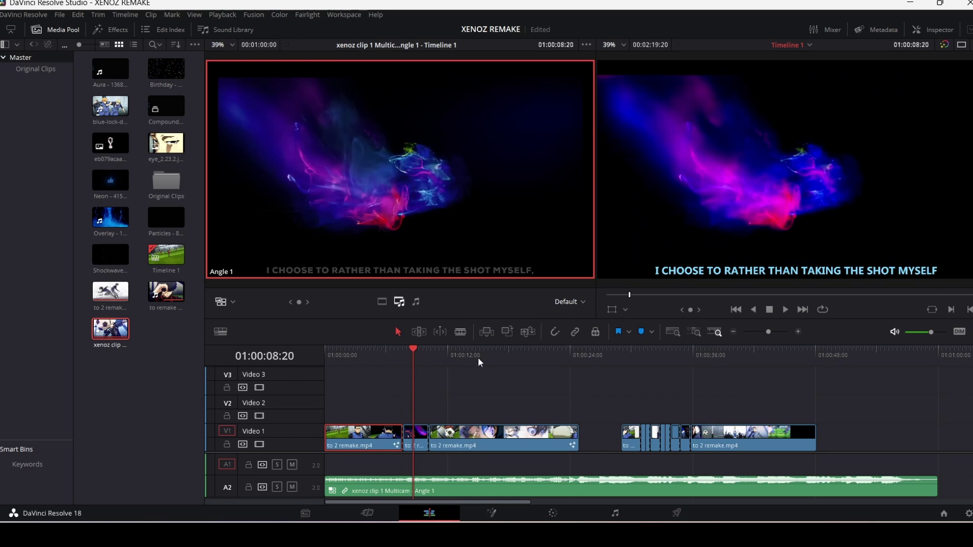
drag(412, 354, 409, 355)
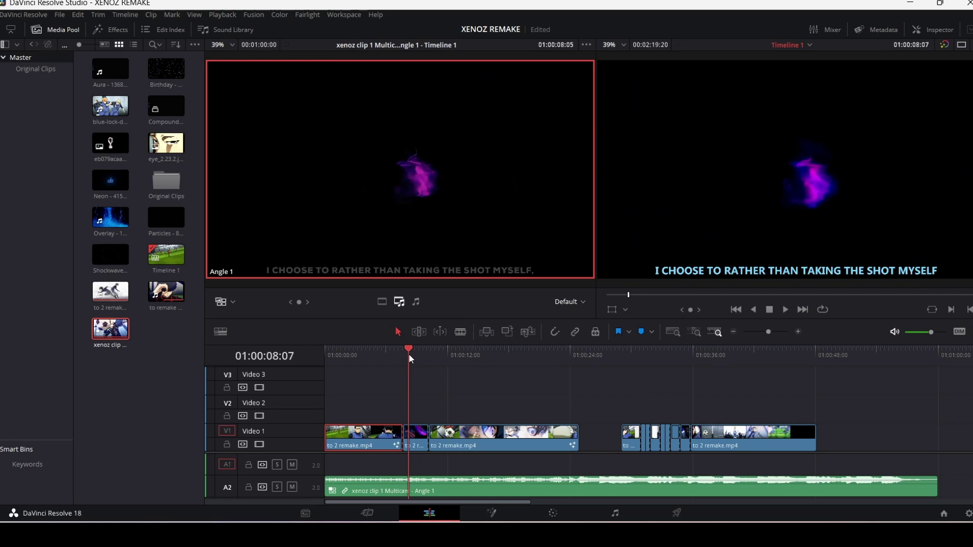
click(776, 333)
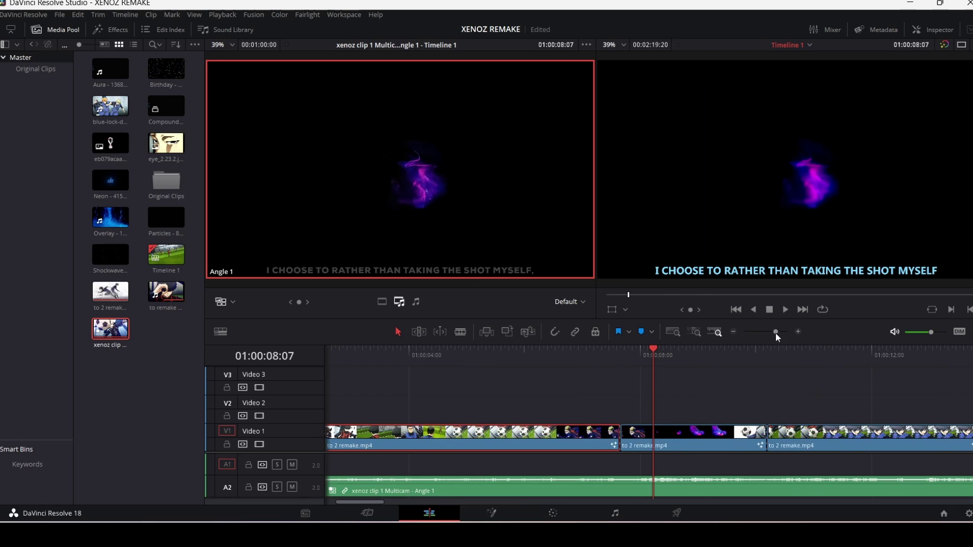
drag(653, 355, 642, 378)
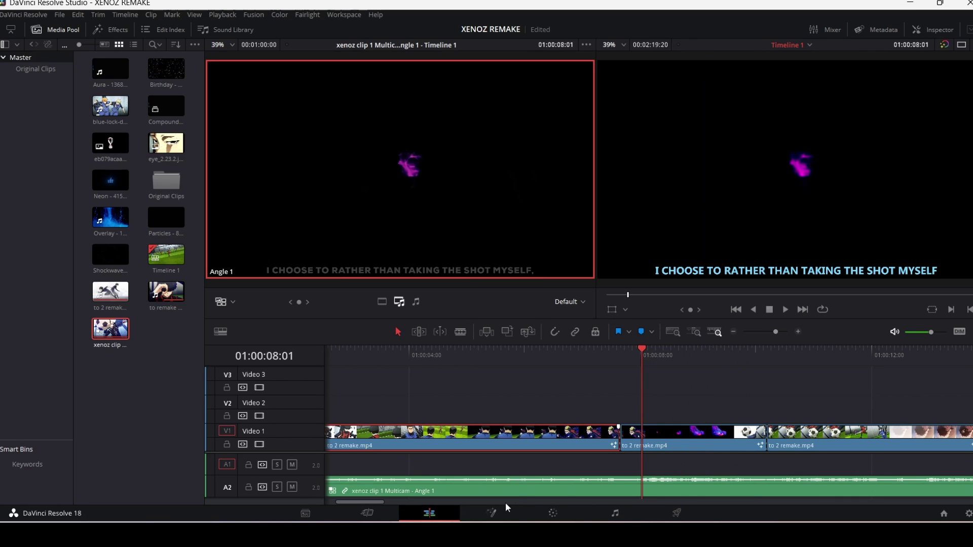
click(500, 516)
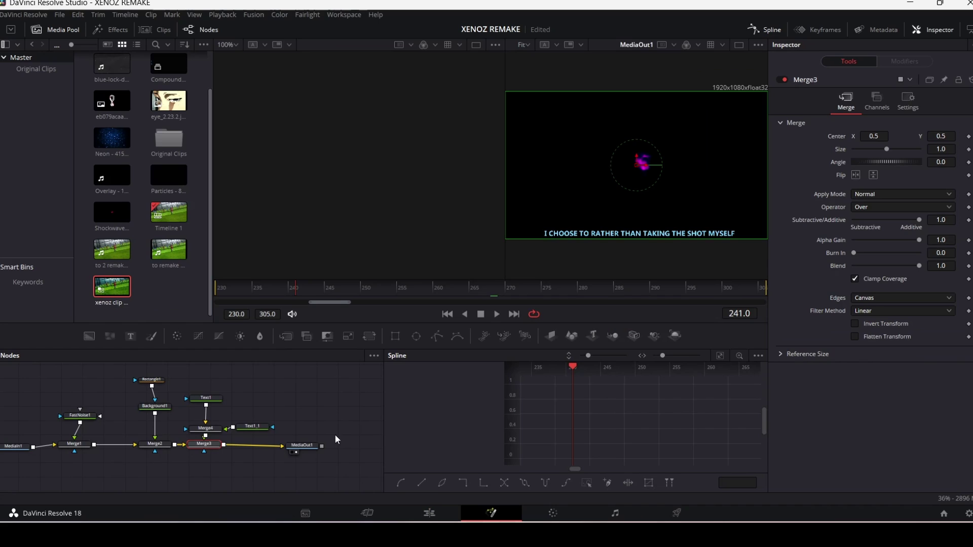
- Keyframe the light blue text's Write On range at frame 241 with both start and end at 0.0
click(260, 428)
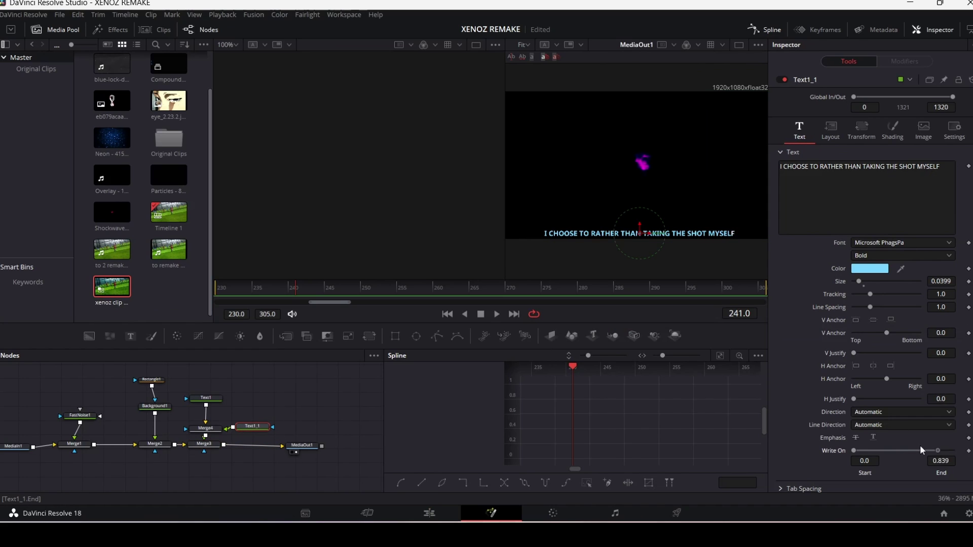
drag(921, 450, 856, 450)
click(968, 450)
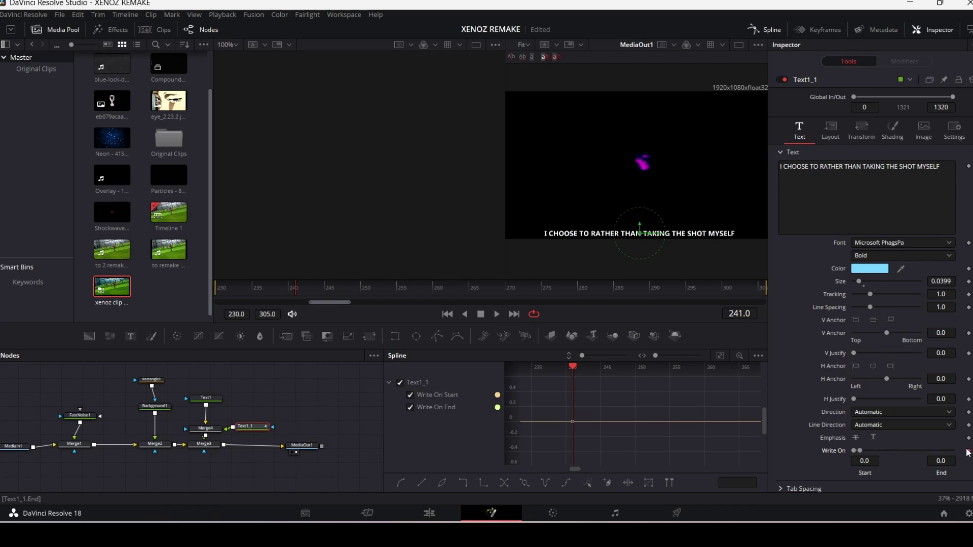
- Find the subtitle highlight's end at 01:00:09:27 against the reference and keyframe the light blue text's Write On end at 1.0 on frame 297
click(443, 508)
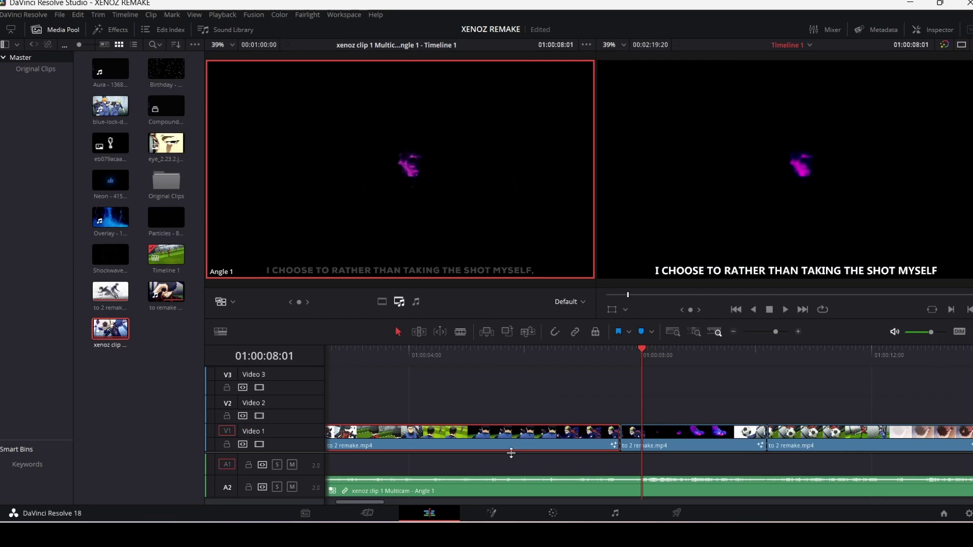
drag(642, 350, 750, 379)
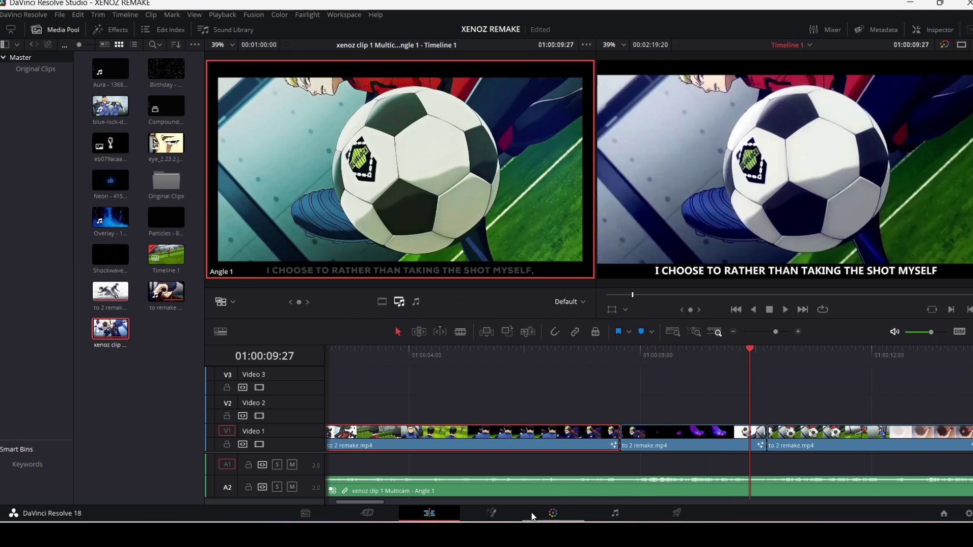
click(509, 515)
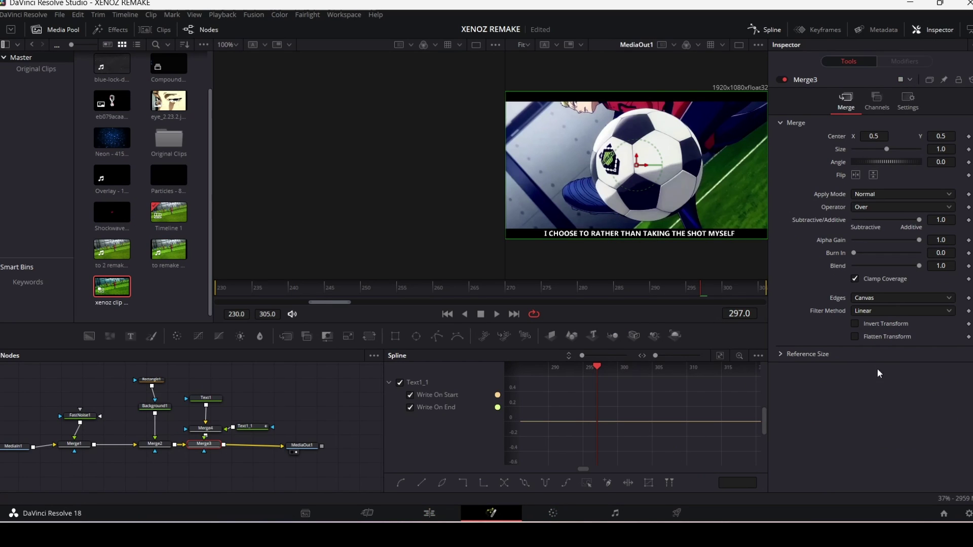
click(257, 426)
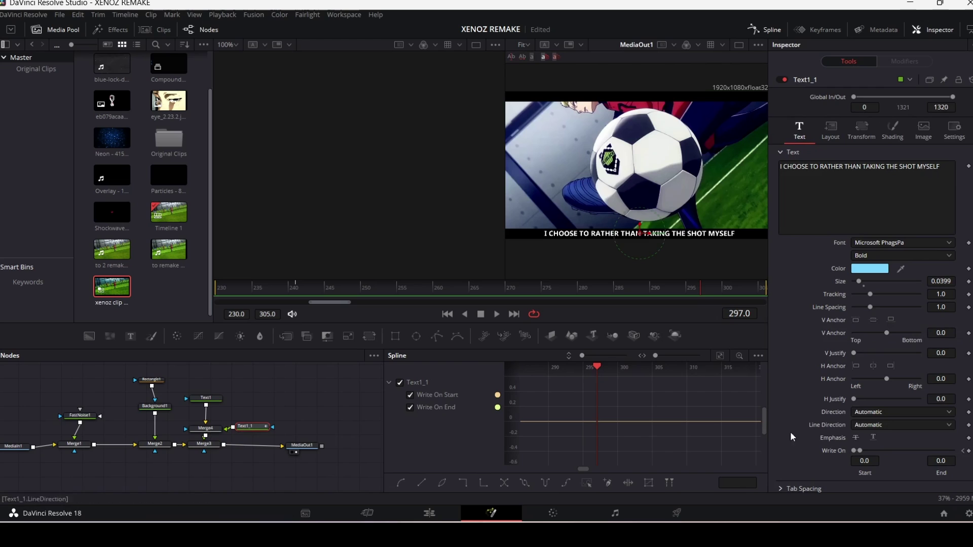
drag(864, 454, 937, 469)
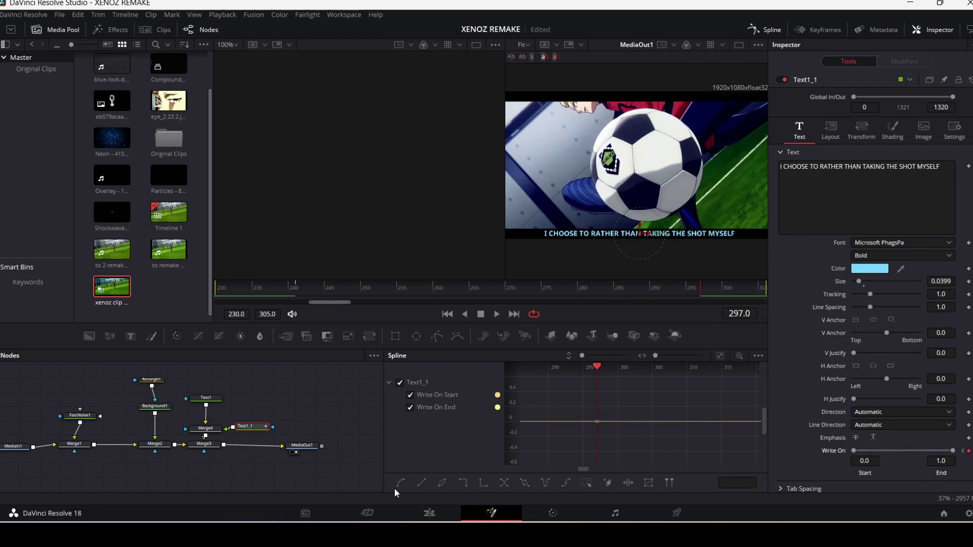
- Play back the write-on animation from 01:00:07:28 on the Edit page and compare the subtitle with the reference around 01:00:08:27
click(434, 515)
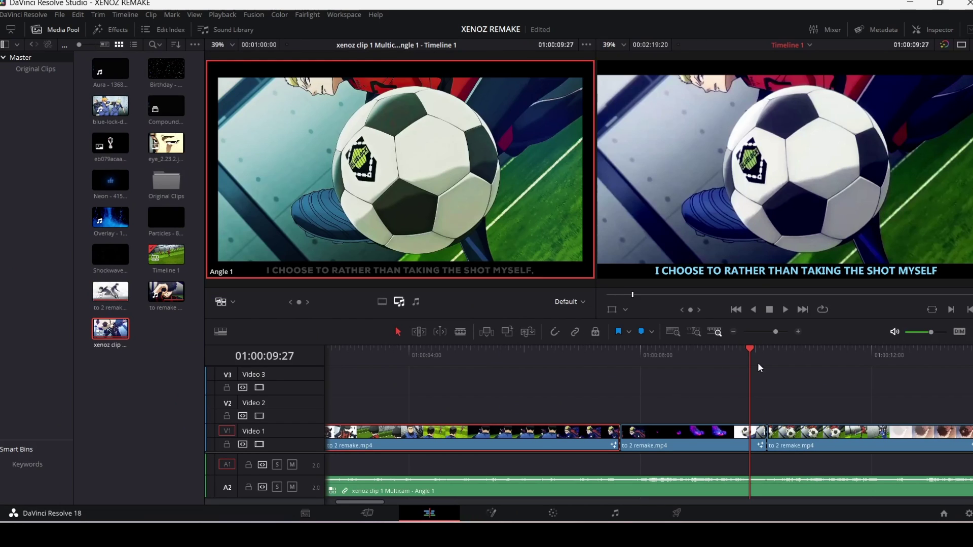
drag(758, 362, 639, 357)
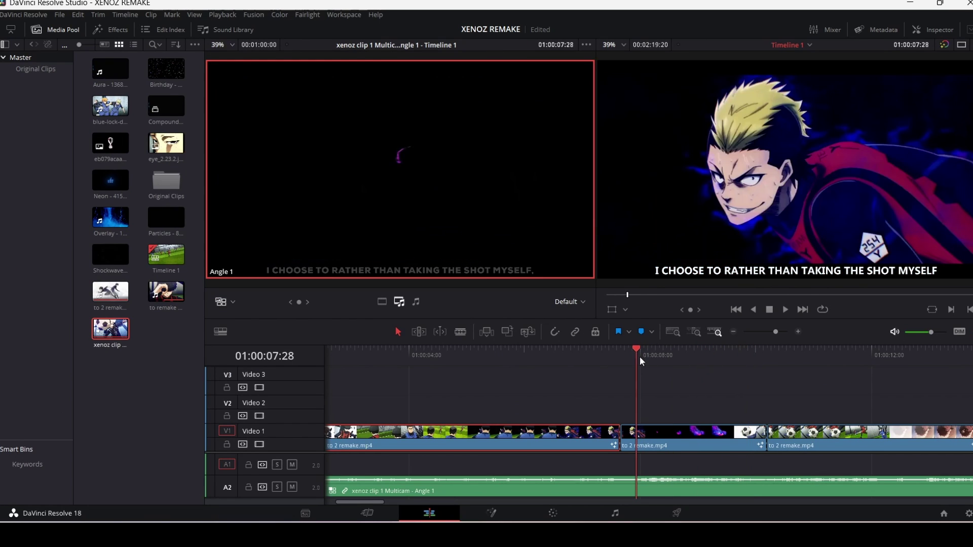
click(788, 310)
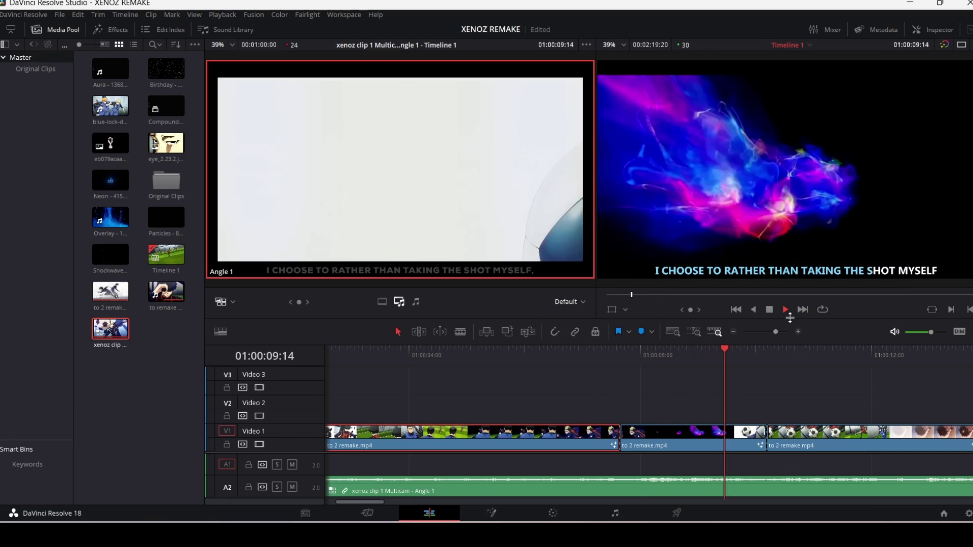
click(770, 309)
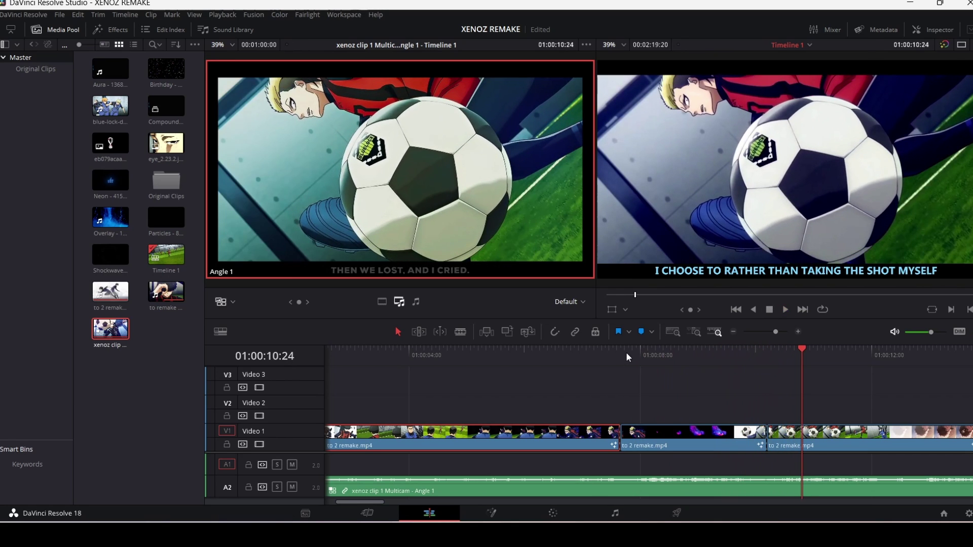
drag(633, 354, 692, 365)
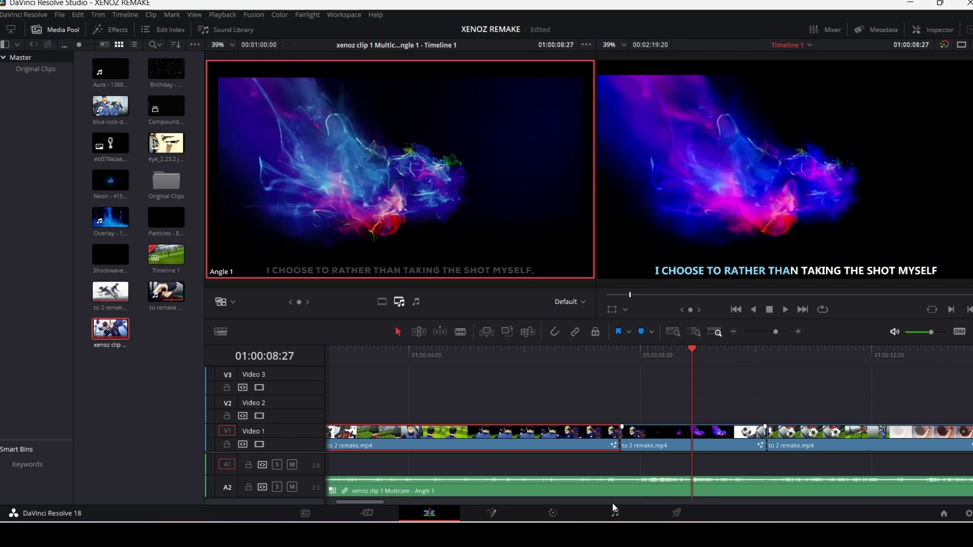
- Fade the subtitle in by keyframing Merge3's Blend at a lowered value on frame 230 and 1.0 on frame 241
click(495, 515)
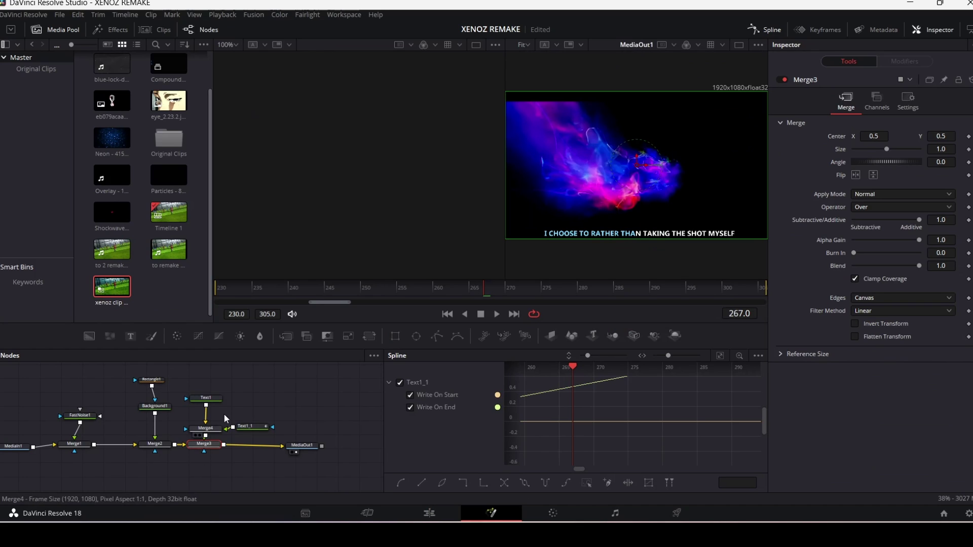
click(221, 290)
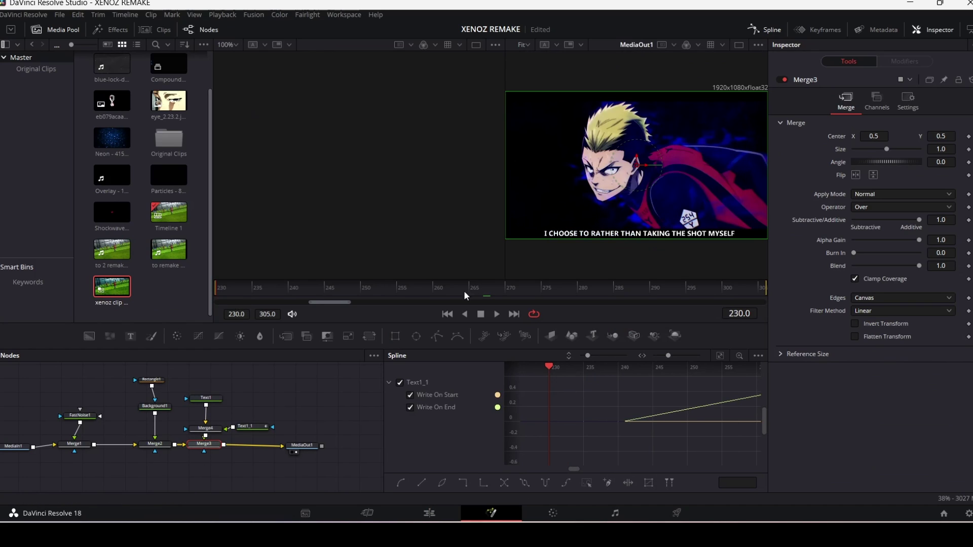
click(968, 266)
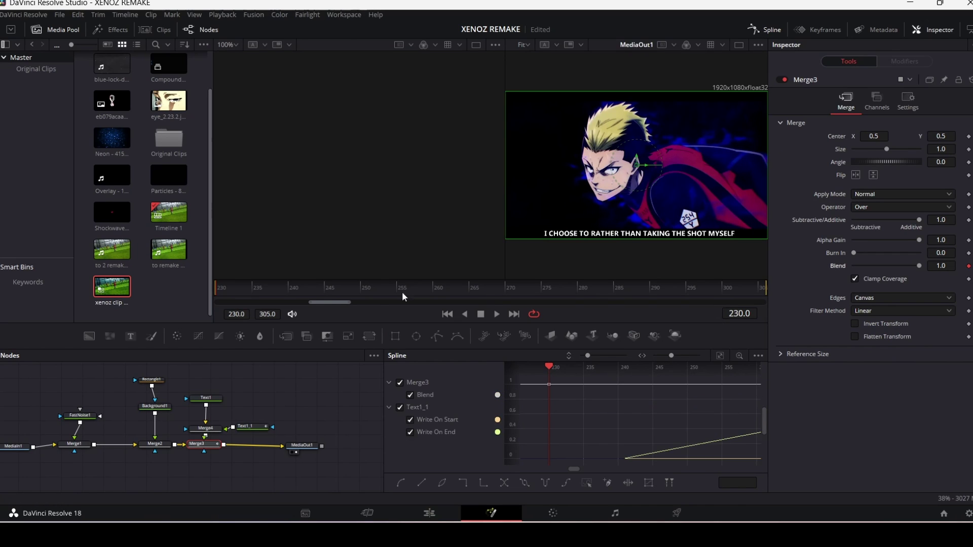
click(311, 293)
drag(310, 293, 303, 292)
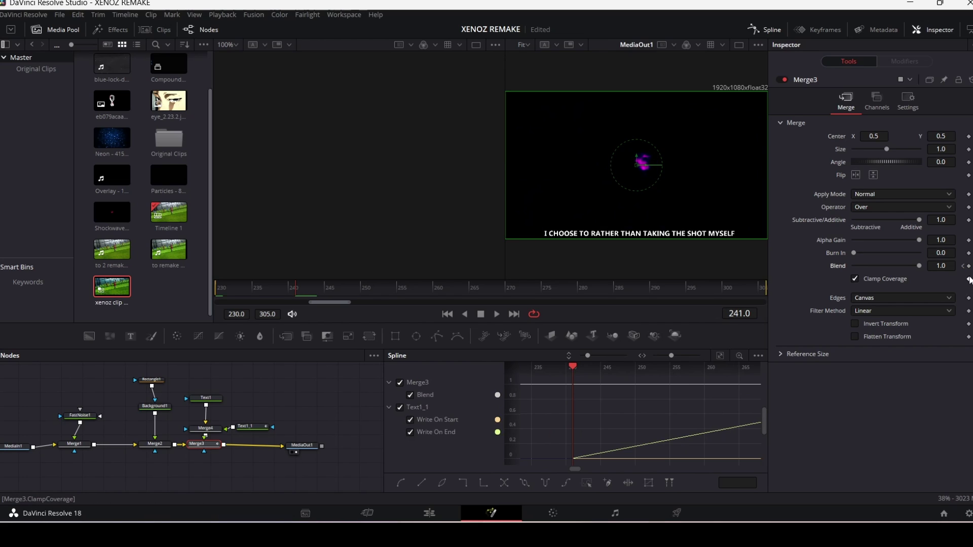
click(221, 291)
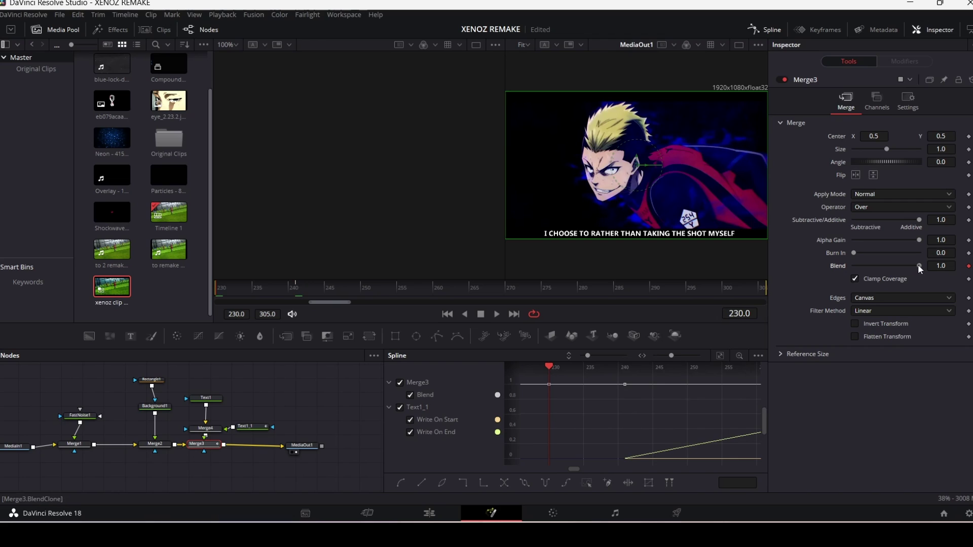
drag(917, 265, 858, 265)
- Fade the subtitle out by keyframing Merge3's Blend at 1.0 on frame 297 and 0.1 on frame 305
drag(732, 293, 704, 288)
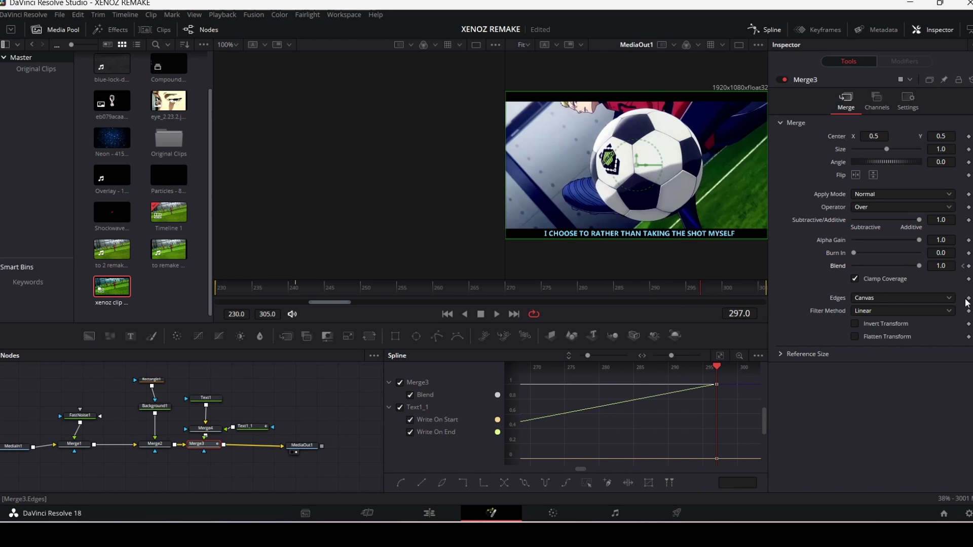
click(765, 290)
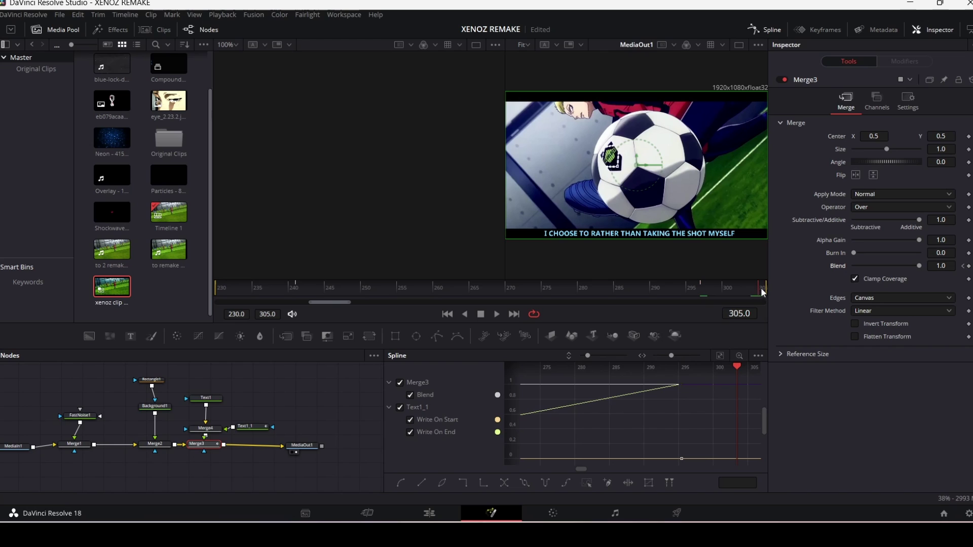
drag(880, 270, 864, 268)
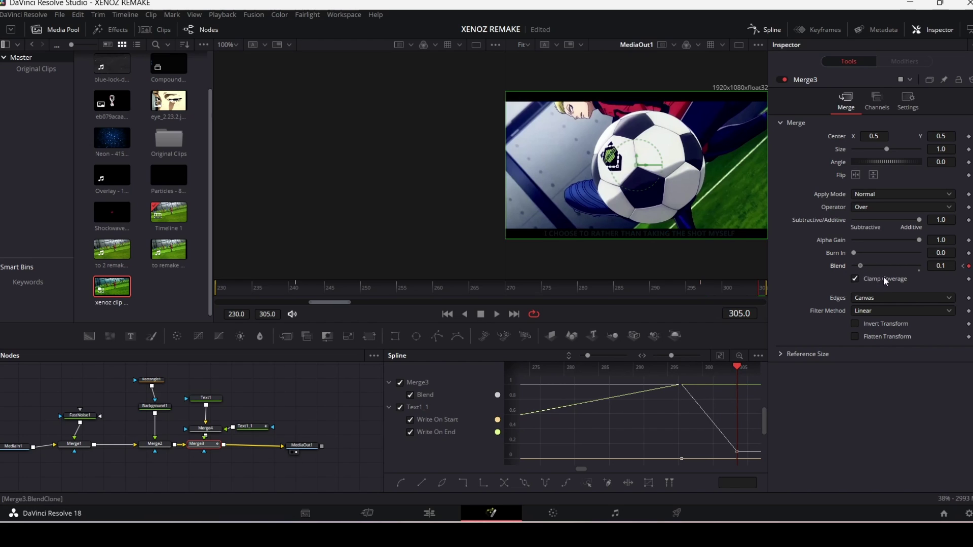
- Split the following clip near 01:00:12:12, where the reference's next subtitle ends, and open its Fusion composition
click(435, 515)
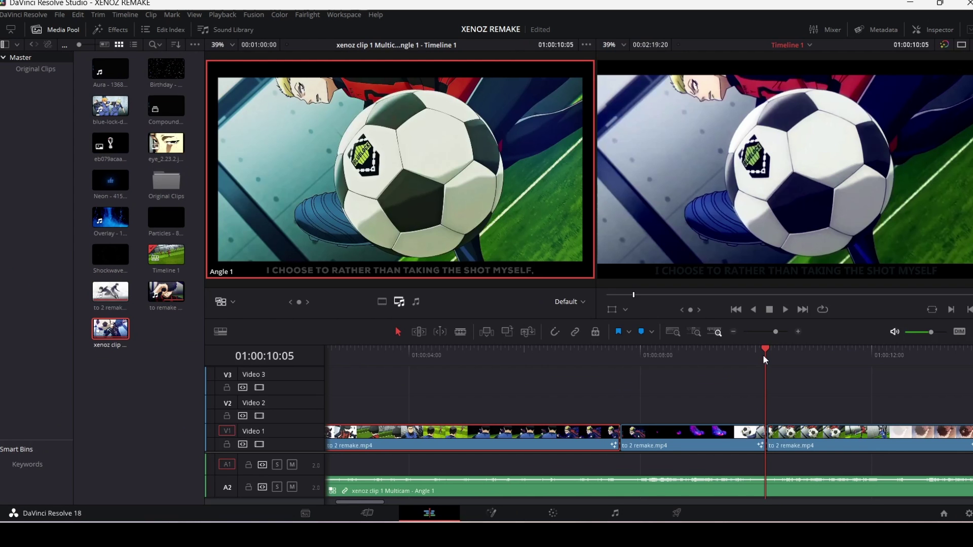
drag(765, 359, 896, 437)
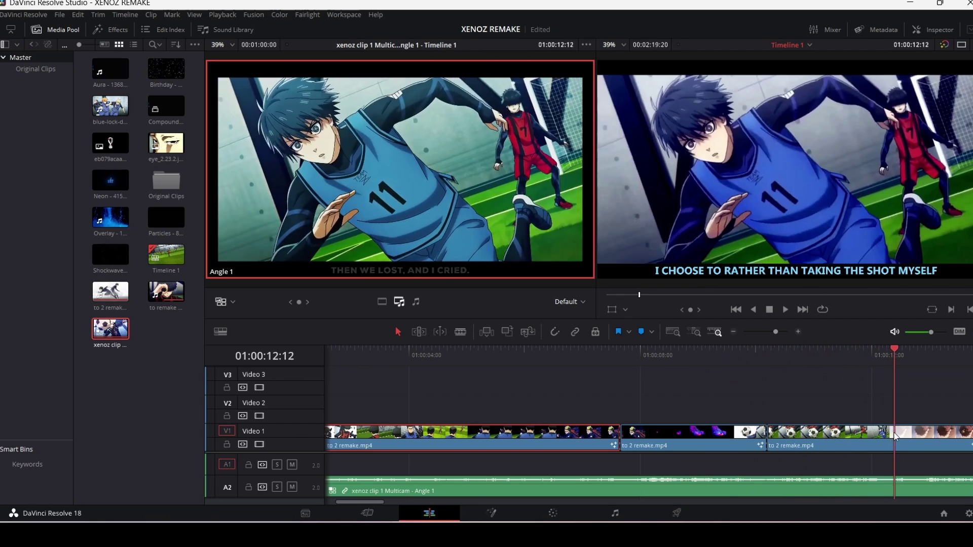
click(491, 514)
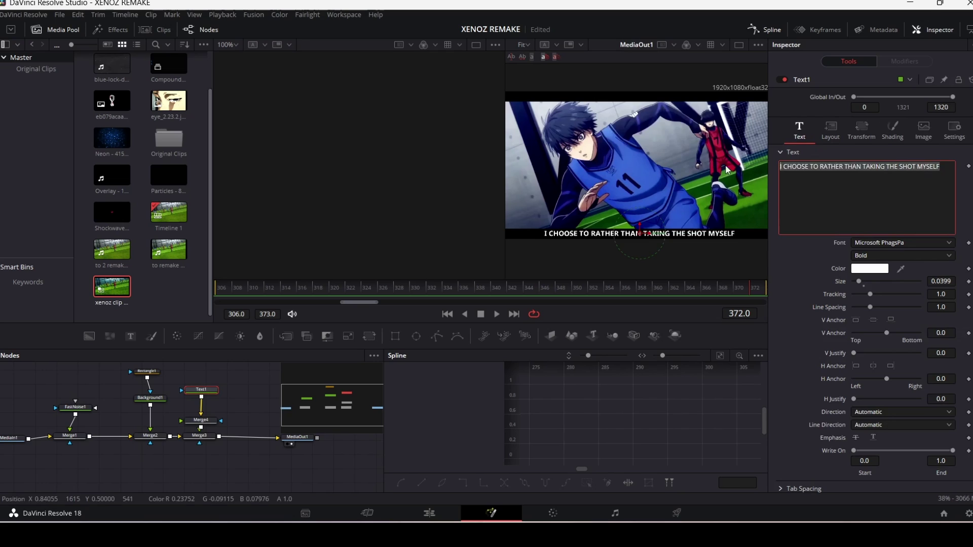
- Change the subtitle to "THEN WE LOSE AND I CRIED" at size 0.0331 and add a light blue copy of it to Merge4
text(THEN WE LOSE AND I CRIED)
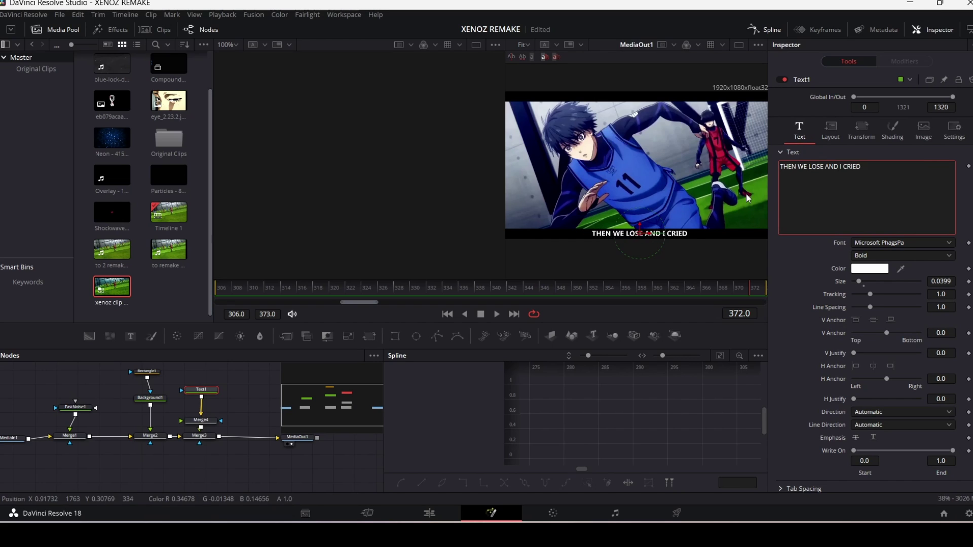
drag(941, 281, 931, 281)
click(209, 389)
key(ctrl+c)
right_click(257, 405)
click(278, 389)
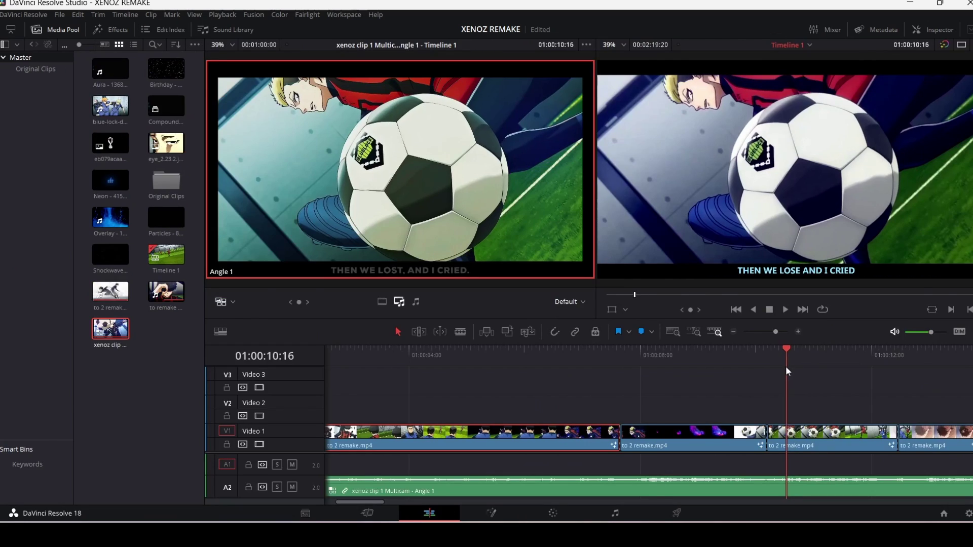
- Keyframe the light blue copy's Write On end from 0.0 at frame 316 to 1.0 near frame 362, and select Merge3 at the clip's end
click(491, 514)
click(229, 421)
drag(954, 451, 953, 470)
click(968, 451)
click(676, 288)
click(296, 288)
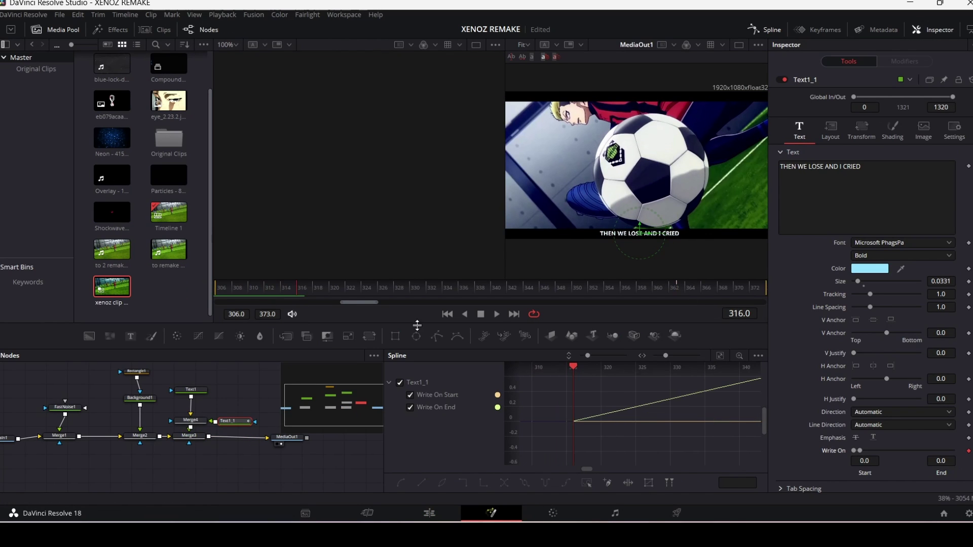
click(189, 436)
click(760, 287)
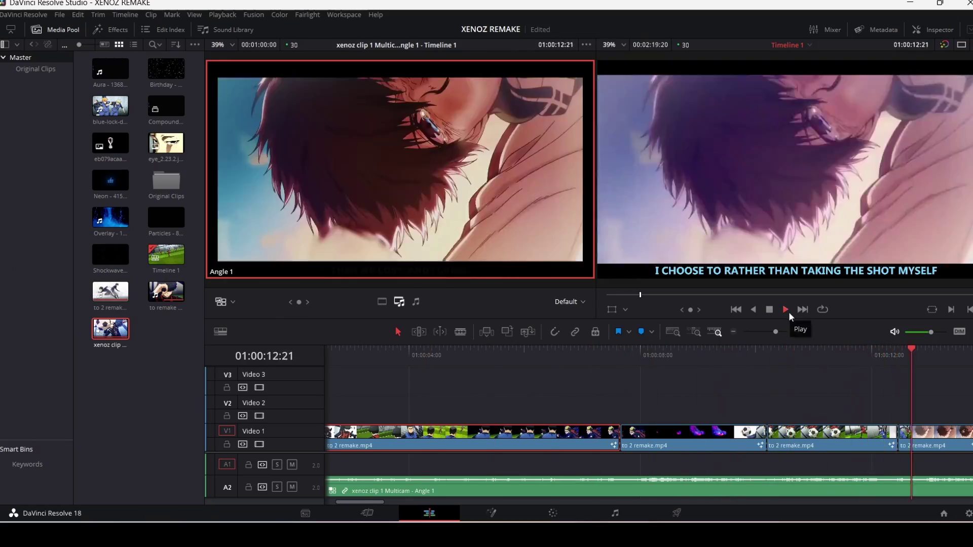
- Cut the next long clip for the reference's following subtitle, starting at frame 610, and open the new segment's Fusion composition
drag(776, 332, 771, 332)
drag(668, 359, 850, 372)
click(460, 332)
click(770, 437)
click(513, 509)
- Replace the white subtitle text with "I'M A STRIKER"
drag(943, 168, 842, 167)
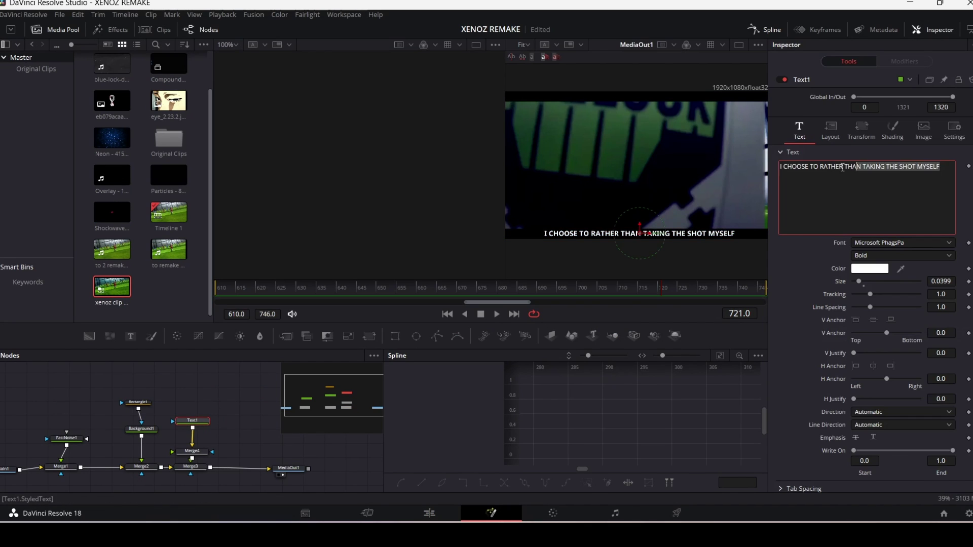
key(ctrl+a)
key(BackSpace)
text(I'M A STRIKER)
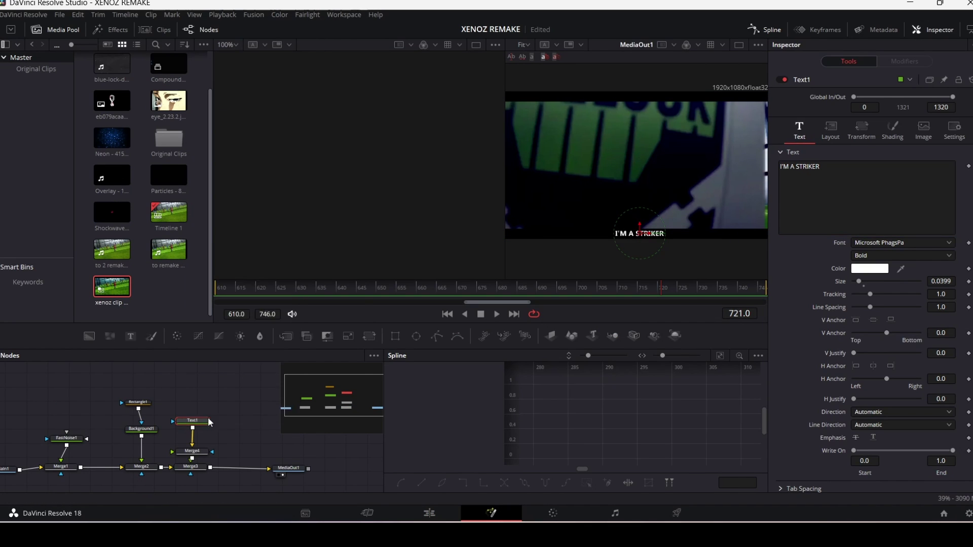
- Duplicate the "I'M A STRIKER" text node, connect the copy to Merge4, and change the copy's color for the highlight
key(ctrl+c)
click(248, 451)
key(ctrl+v)
drag(269, 451, 202, 452)
click(864, 271)
click(451, 238)
click(537, 371)
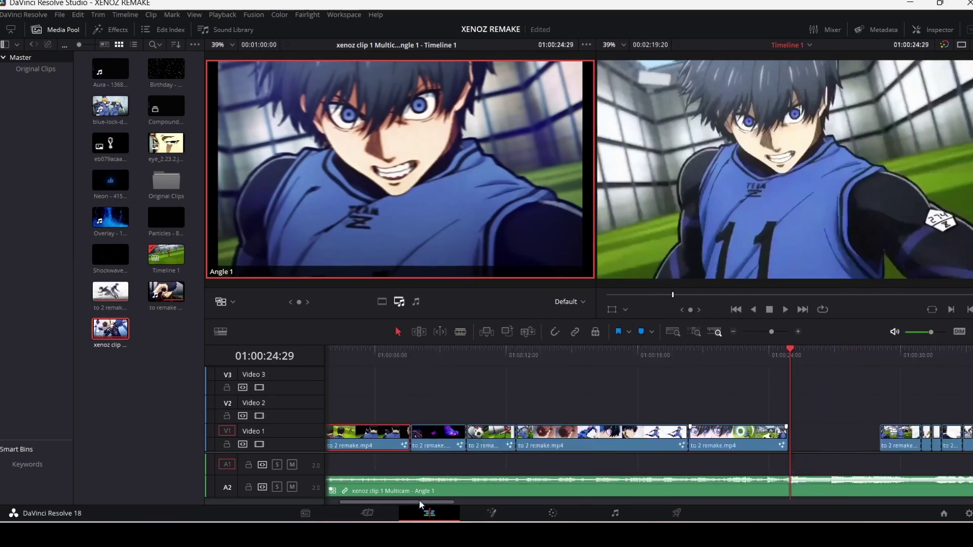
- Move the next video clip back against the subtitle clip to close the gap, and go to 01:00:26:14 to compare with the reference
drag(573, 442, 481, 443)
drag(472, 350, 504, 395)
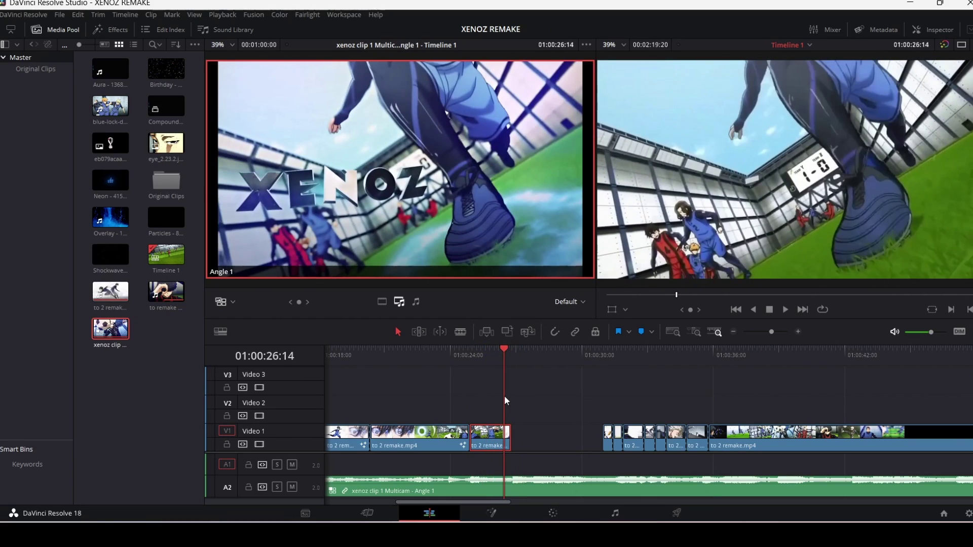